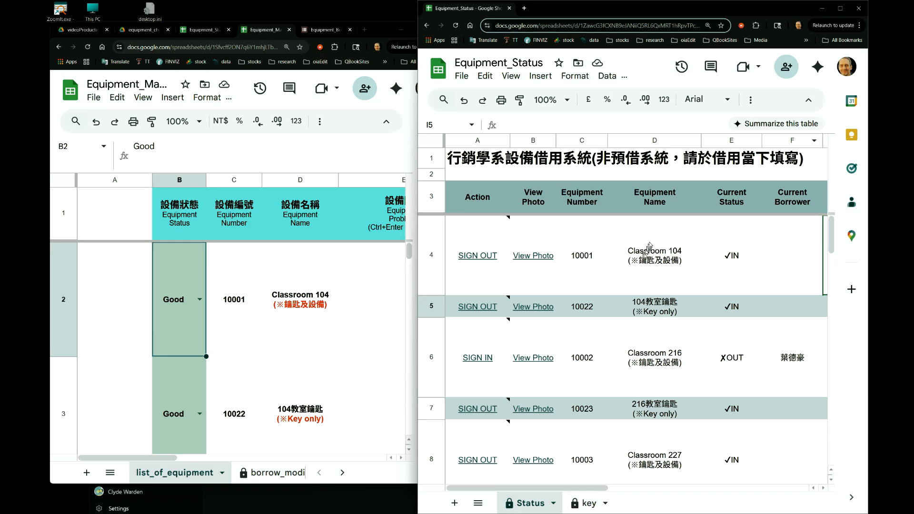
Set the Equipment Status of Classroom 104 (10001) to Broken in list_of_equipment and return to the Equipment_Status spreadsheet
mouse_move(490, 260)
left_click(750, 243)
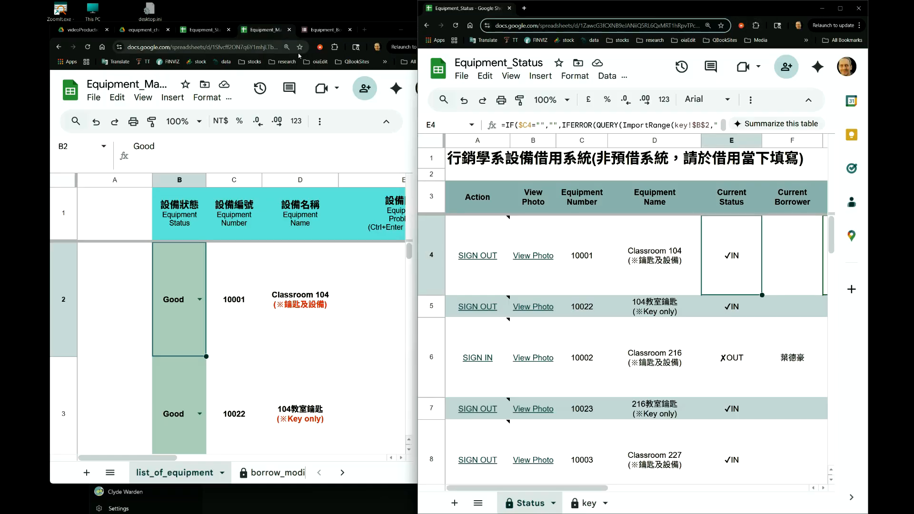
left_click(200, 300)
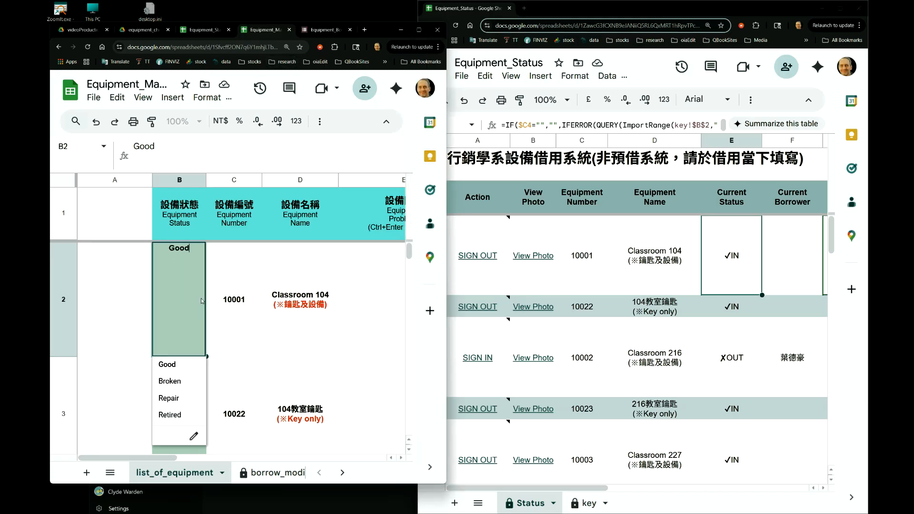
left_click(170, 382)
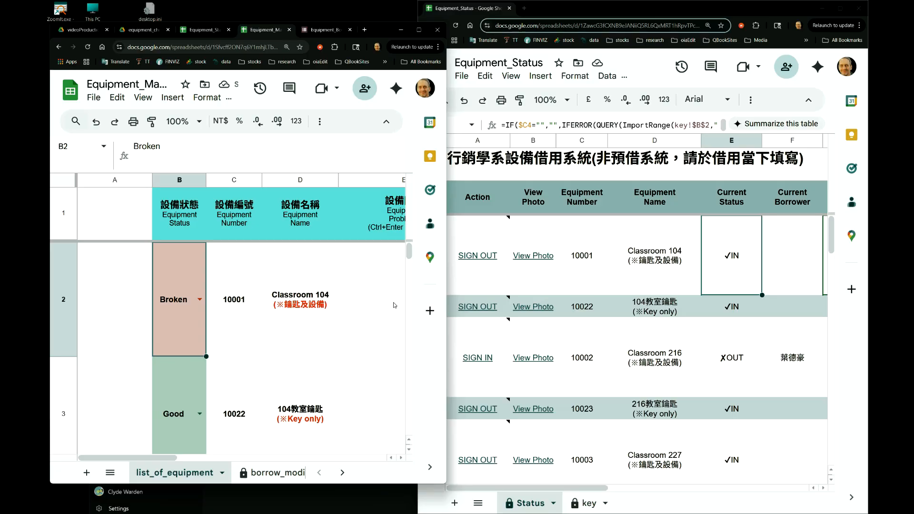
left_click(571, 9)
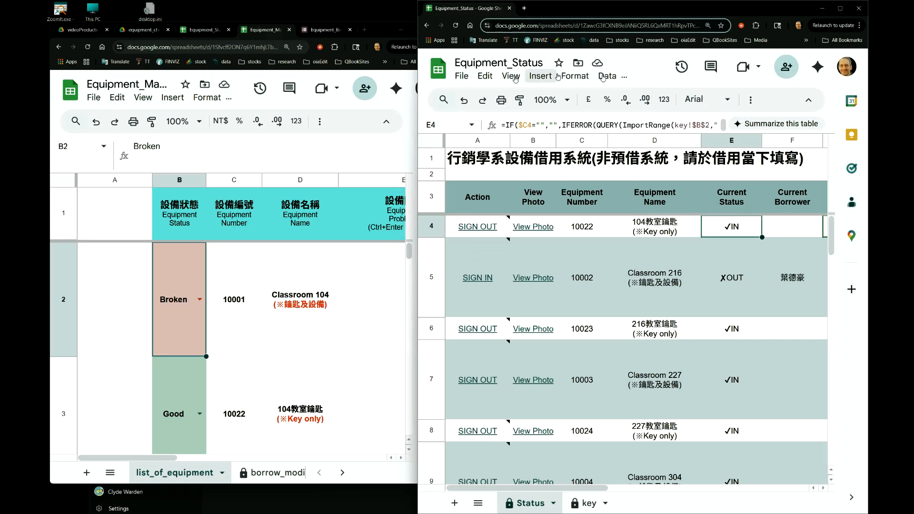
Set the Equipment Status of Classroom 104 (10001) back to Good and select its Current Borrower cell in Equipment_Status
left_click(199, 299)
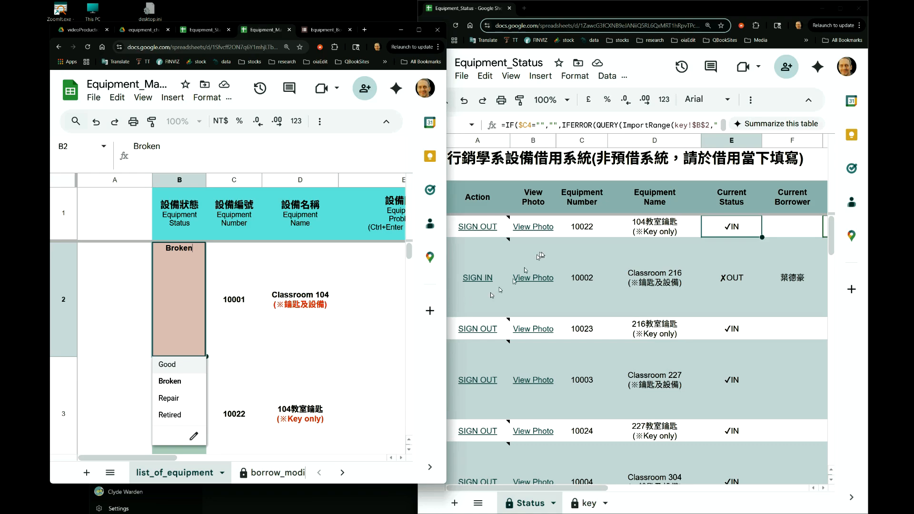
mouse_move(542, 255)
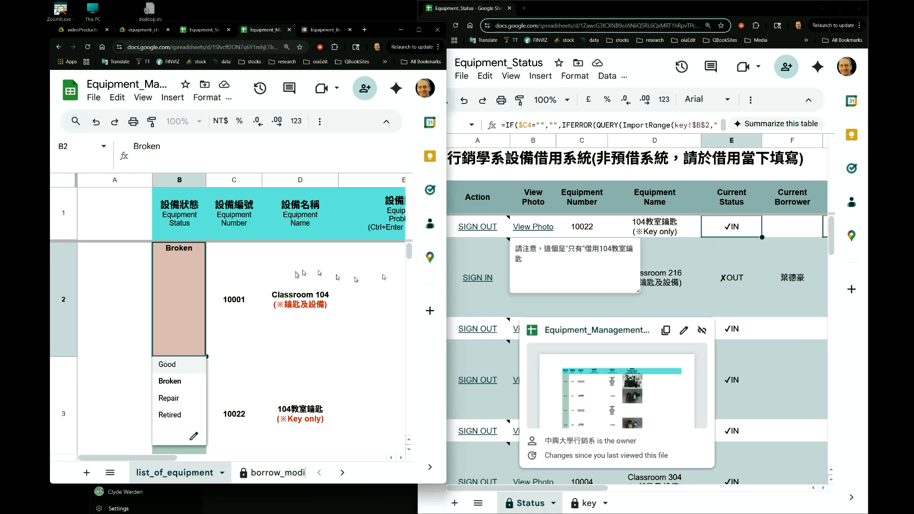
left_click(177, 370)
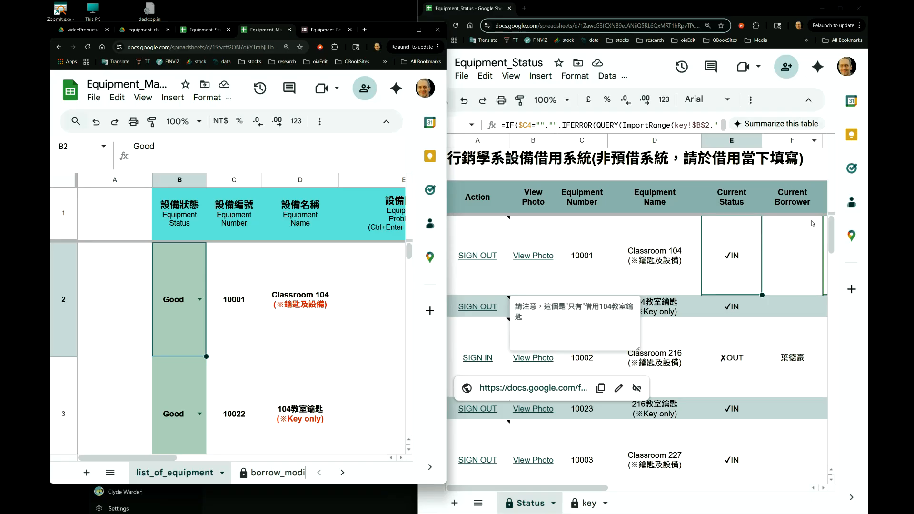
left_click(806, 253)
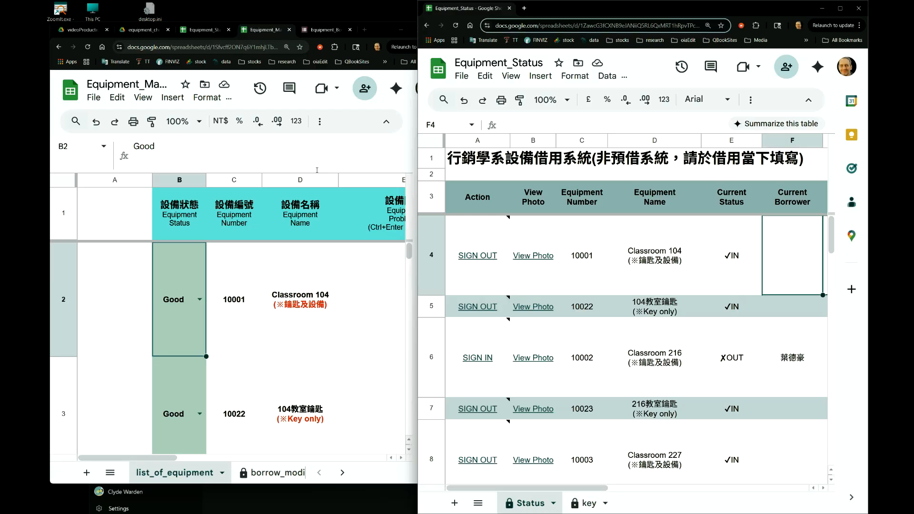
Switch to Microsoft Whiteboard and draw a white arrow pointing at QUERY and a line from SELECT to a question mark
key("ctrl+super+Right")
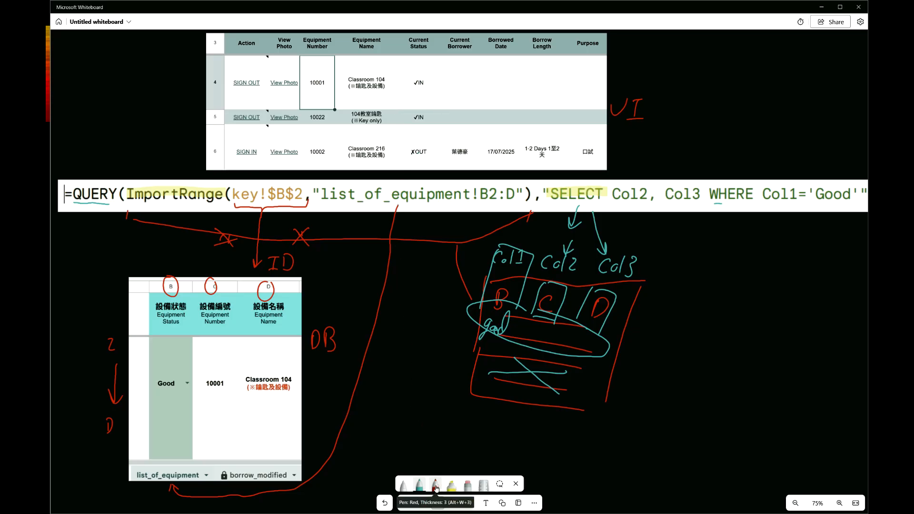
left_click(404, 484)
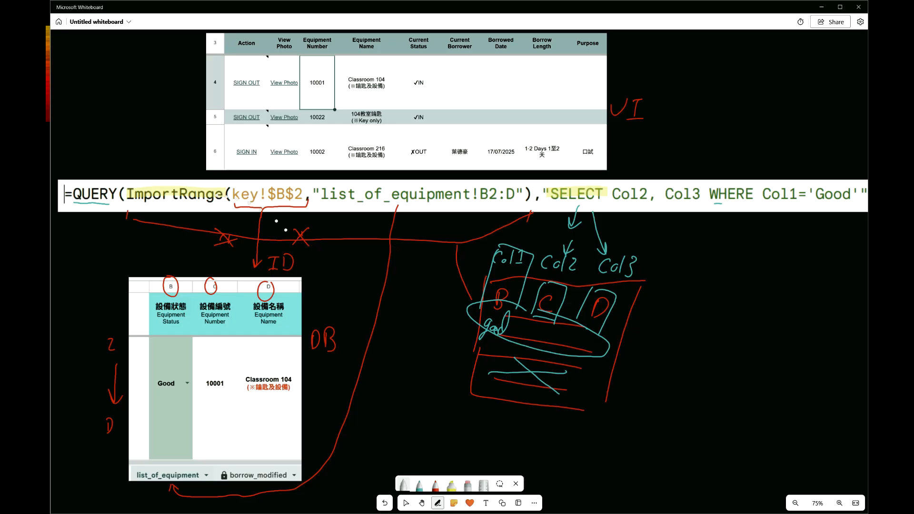
left_click_drag(93, 148, 93, 174)
mouse_move(86, 159)
left_mouse_down()
mouse_move(93, 174)
mouse_move(103, 161)
left_mouse_up()
mouse_move(592, 187)
left_mouse_down()
mouse_move(656, 149)
mouse_move(668, 153)
left_mouse_up()
left_click(667, 161)
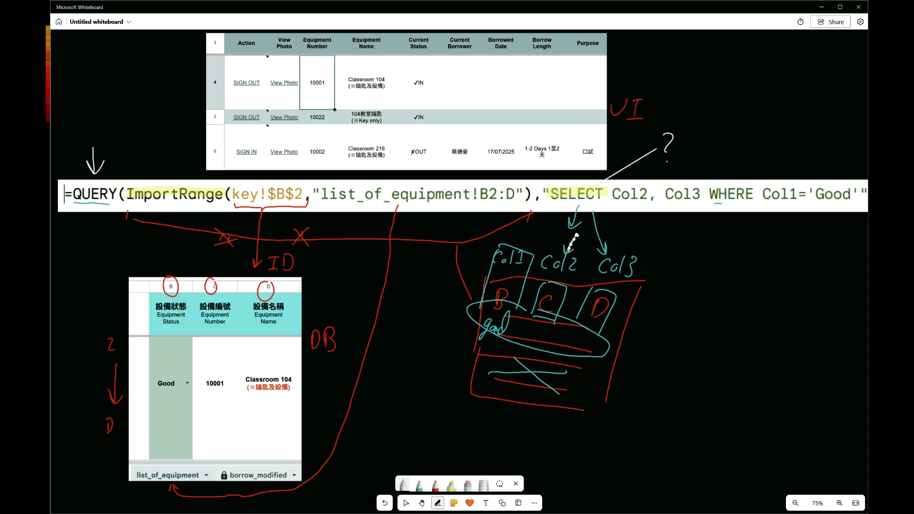
Mark the Col2 and Col3 arrows in white and circle WHERE, the column B sketch and Good
left_click_drag(607, 261, 609, 236)
left_click_drag(753, 202, 743, 173)
mouse_move(507, 277)
left_mouse_down()
mouse_move(487, 296)
mouse_move(517, 272)
left_mouse_up()
mouse_move(822, 187)
left_mouse_down()
mouse_move(826, 215)
mouse_move(832, 191)
left_mouse_up()
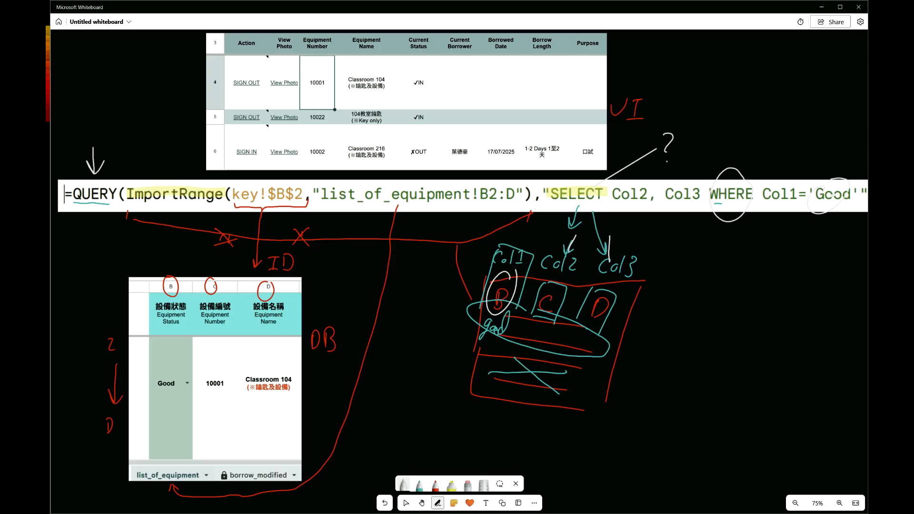
Switch back to the Google Sheets windows and set the Equipment Status of Classroom 104 (10001) to Repair
key("ctrl+super+Left")
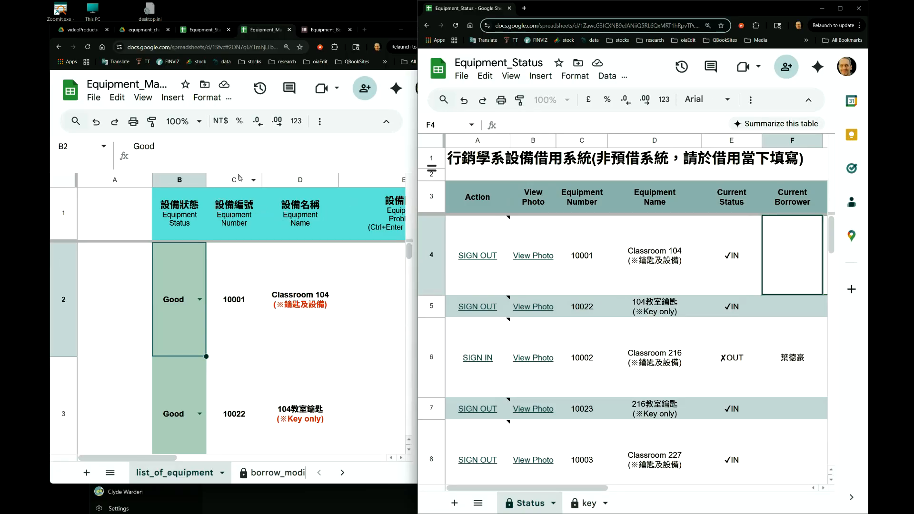
left_click(199, 304)
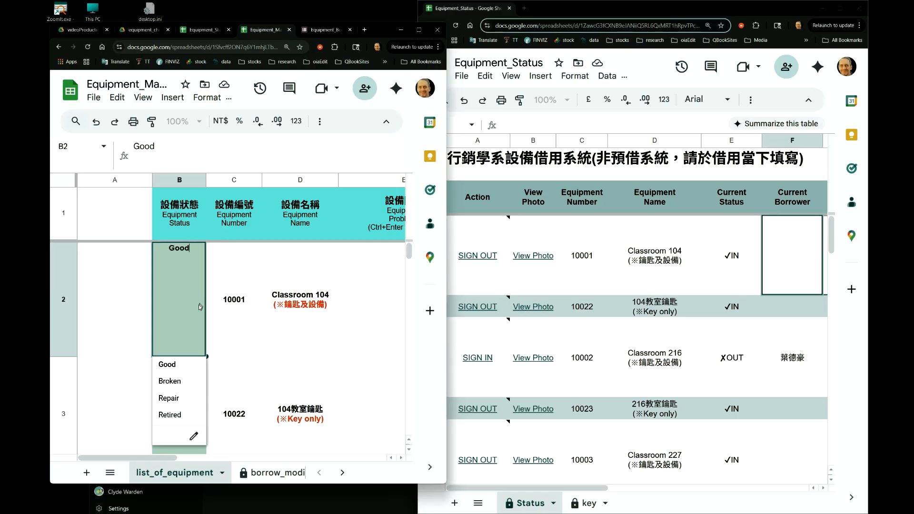
left_click(175, 400)
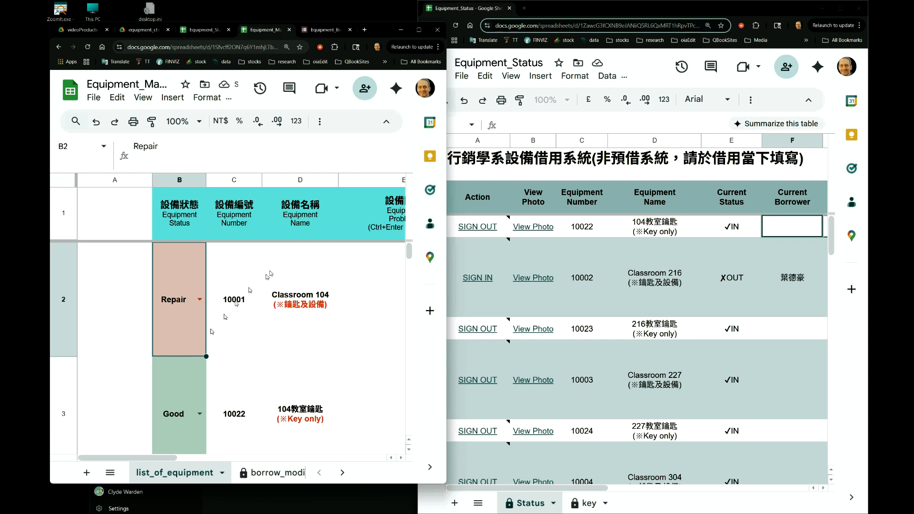
left_click(639, 85)
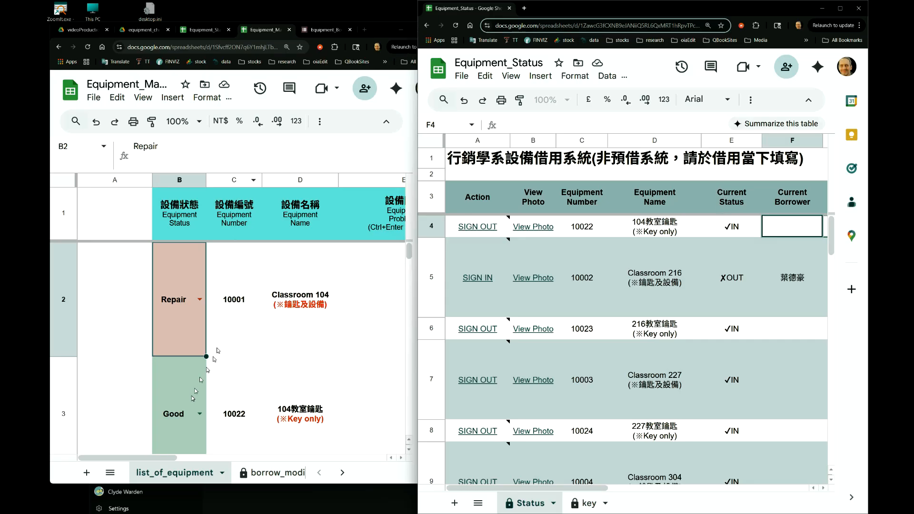
Set the Equipment Status of the 104 key-only item (10022) to Repair in list_of_equipment
left_click(200, 419)
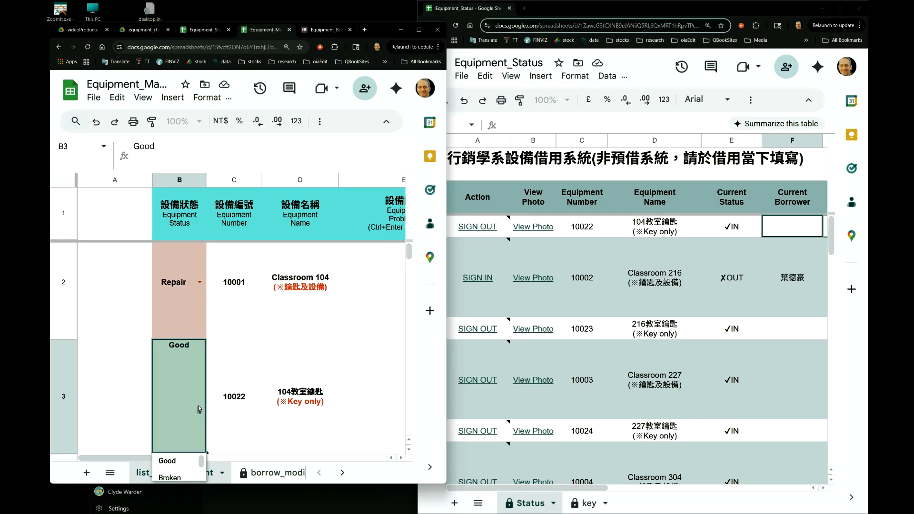
scroll(185, 478, "down", 1)
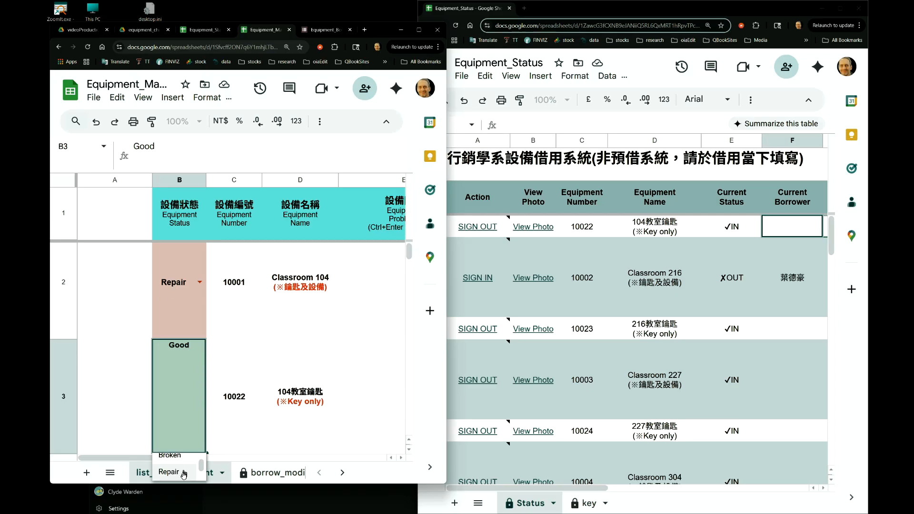
left_click(184, 479)
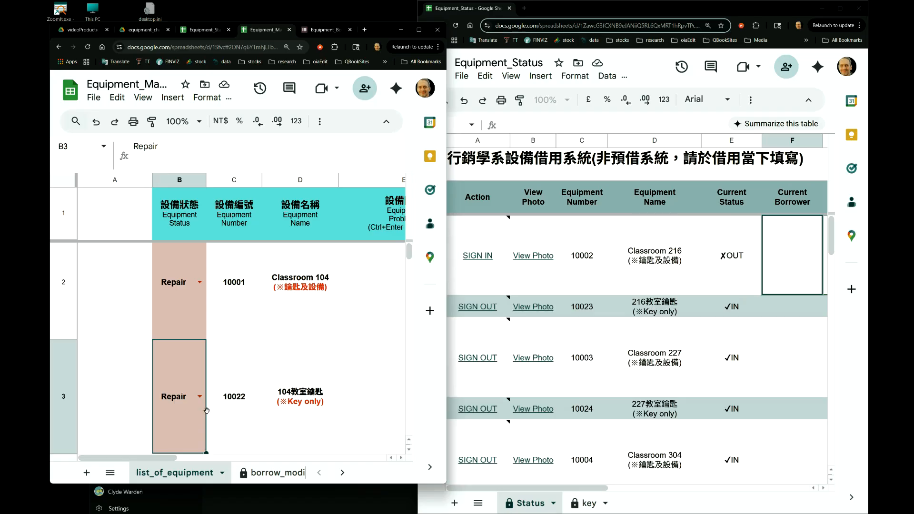
mouse_move(409, 250)
left_mouse_down()
mouse_move(411, 261)
mouse_move(408, 250)
left_mouse_up()
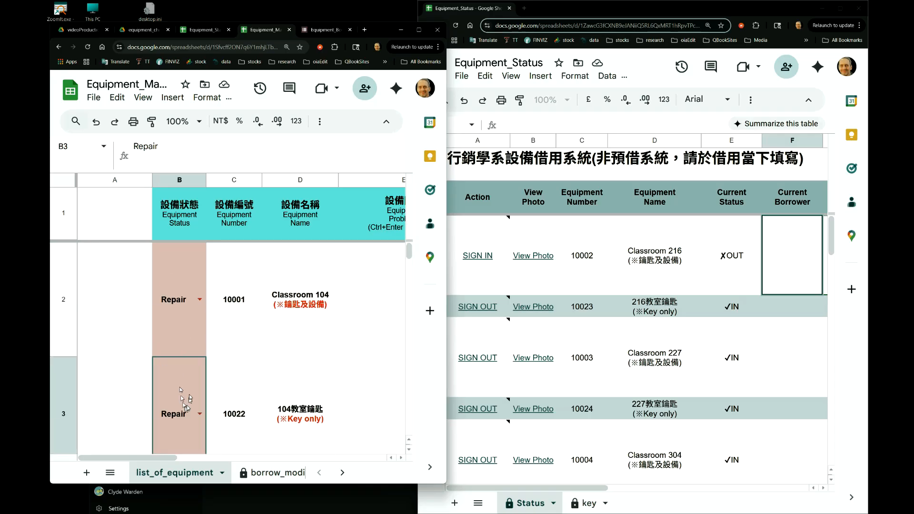
Restore the Equipment Status of items 10001 and 10022 to Good and return to the Equipment_Status spreadsheet
left_click(200, 299)
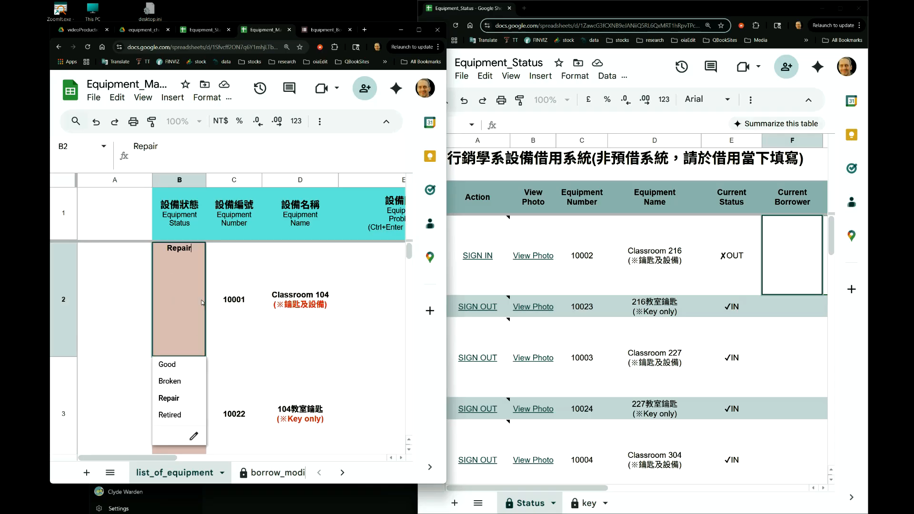
left_click(183, 364)
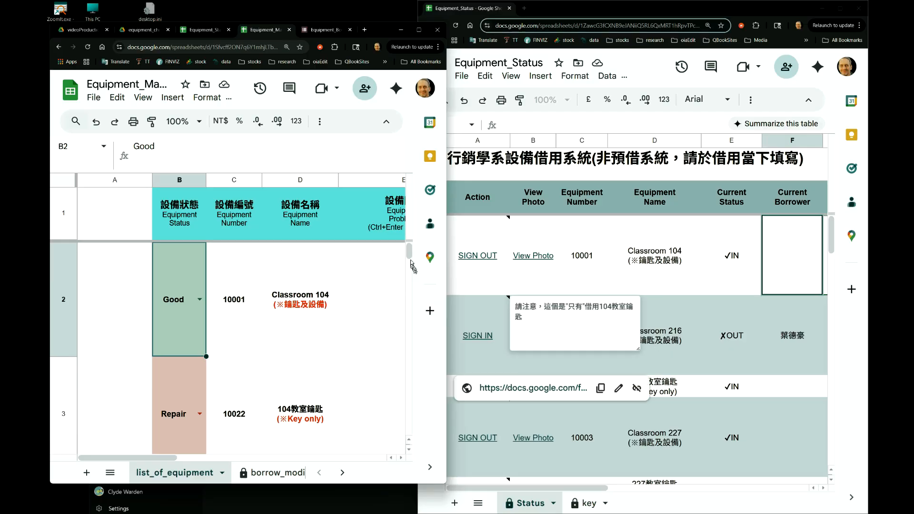
scroll(408, 254, "down", 1)
scroll(408, 253, "down", 1)
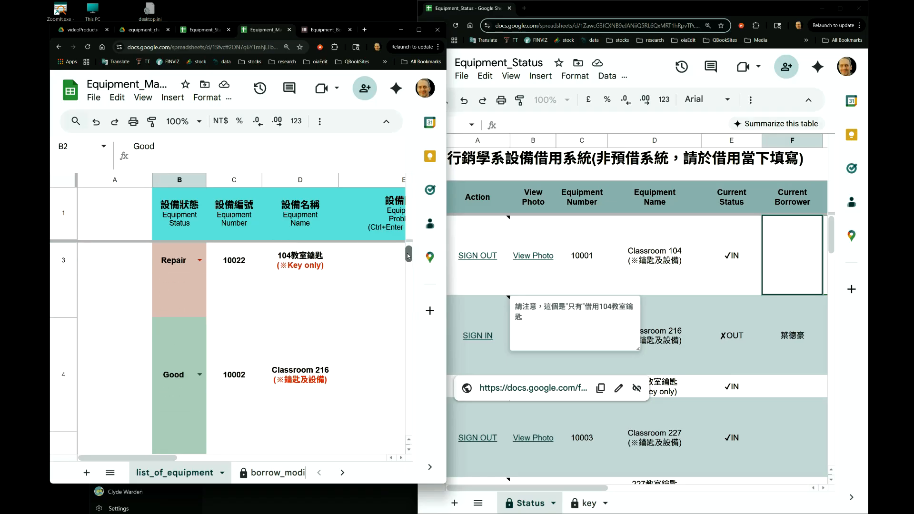
scroll(409, 255, "up", 2)
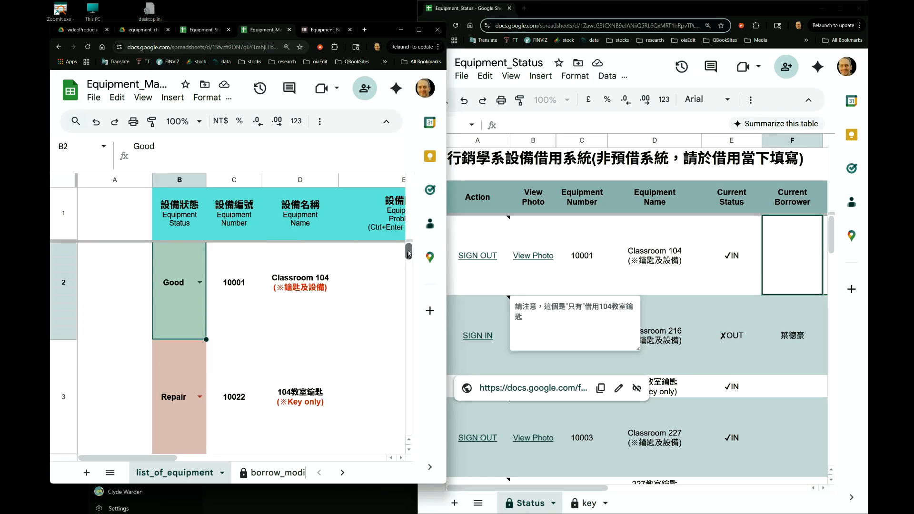
left_click(199, 414)
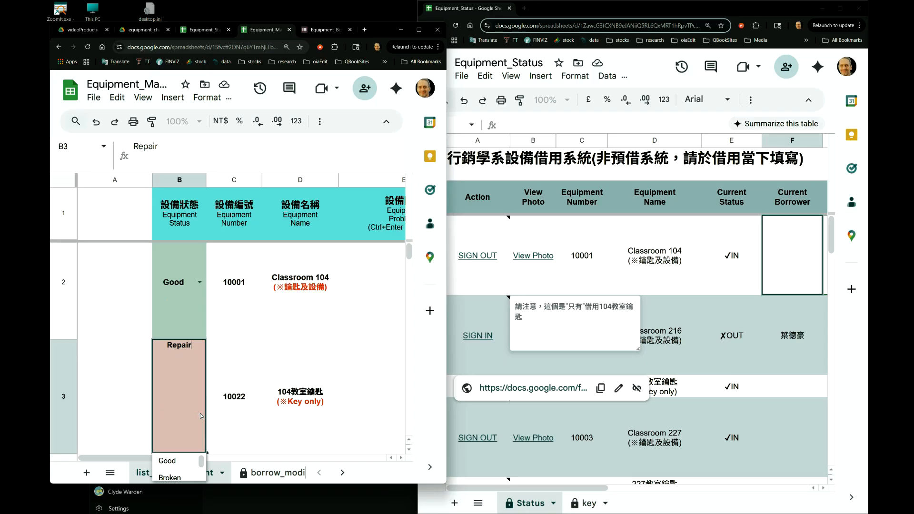
left_click(183, 462)
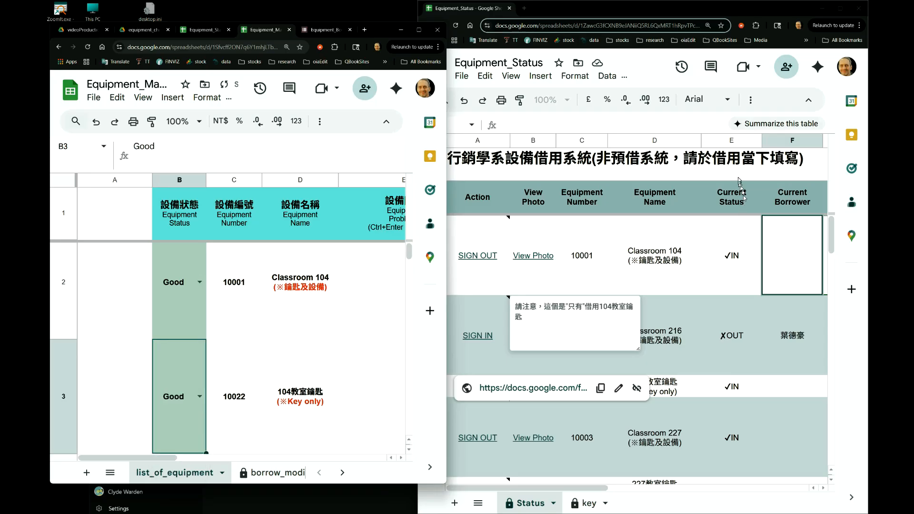
left_click(739, 162)
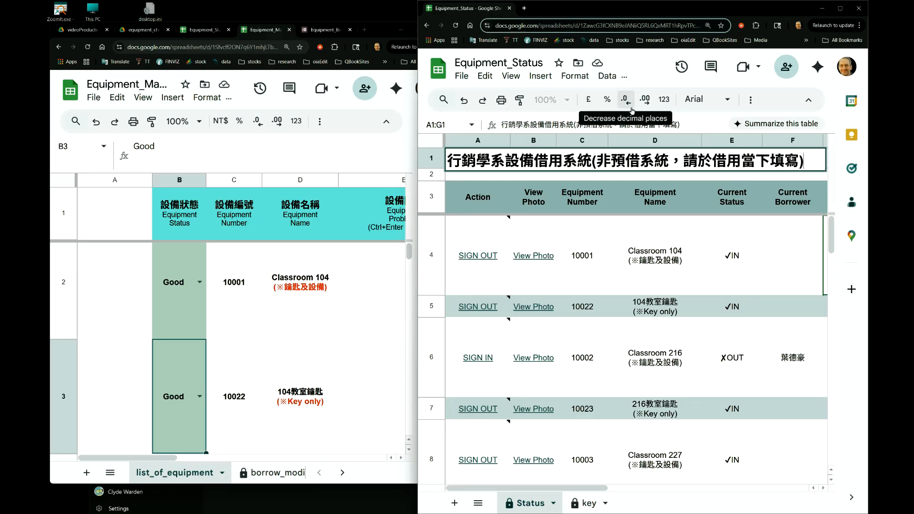
Switch to Microsoft Whiteboard and circle ID, list_of_equipment, B2:D, SELECT and QUERY in white
key("ctrl+super+Right")
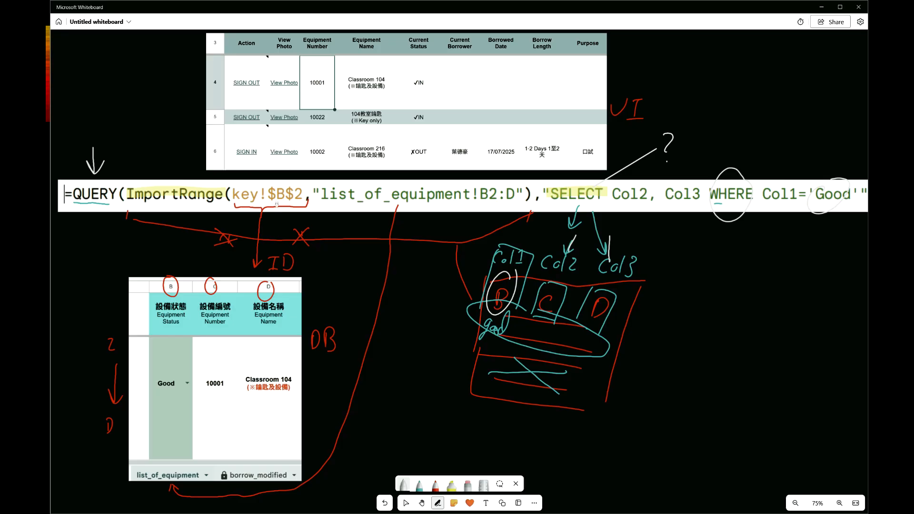
left_click_drag(257, 275, 301, 285)
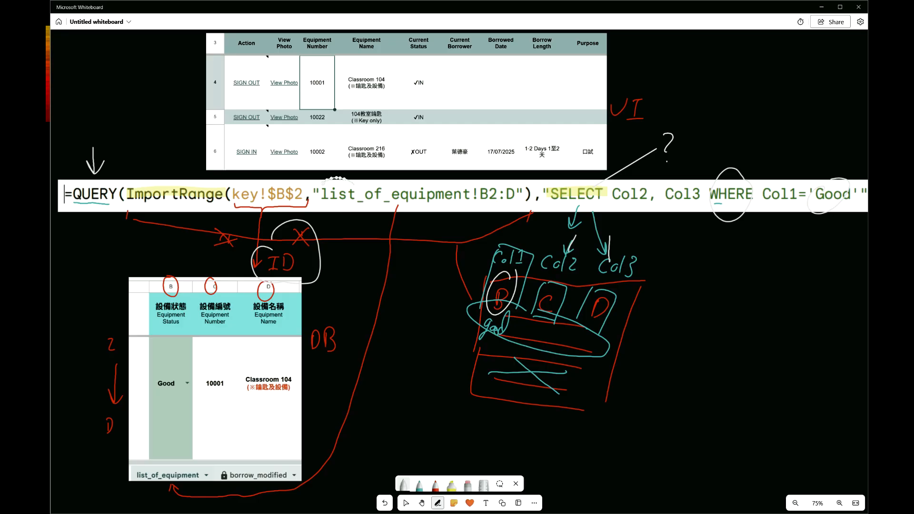
left_click_drag(440, 214, 404, 174)
mouse_move(520, 188)
left_mouse_down()
mouse_move(477, 183)
mouse_move(519, 197)
left_mouse_up()
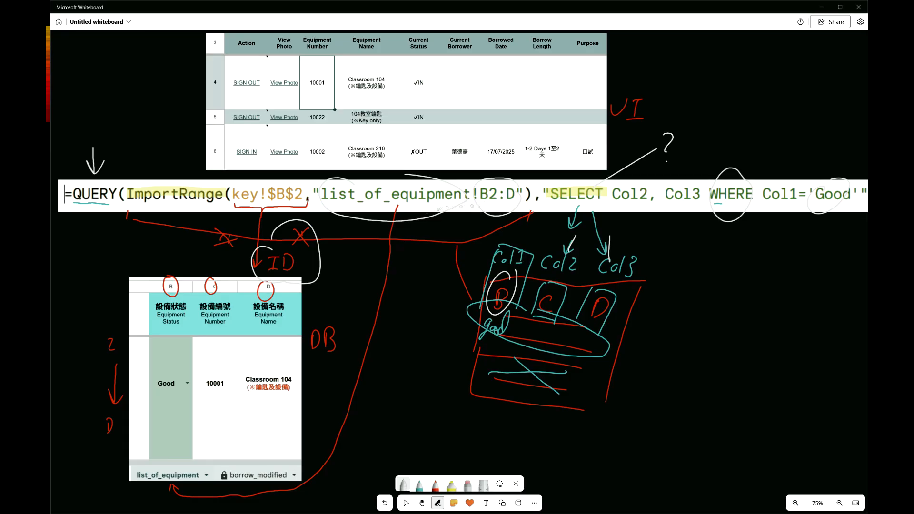
mouse_move(581, 180)
left_mouse_down()
mouse_move(552, 215)
mouse_move(573, 181)
left_mouse_up()
mouse_move(90, 179)
left_mouse_down()
mouse_move(116, 213)
mouse_move(88, 176)
left_mouse_up()
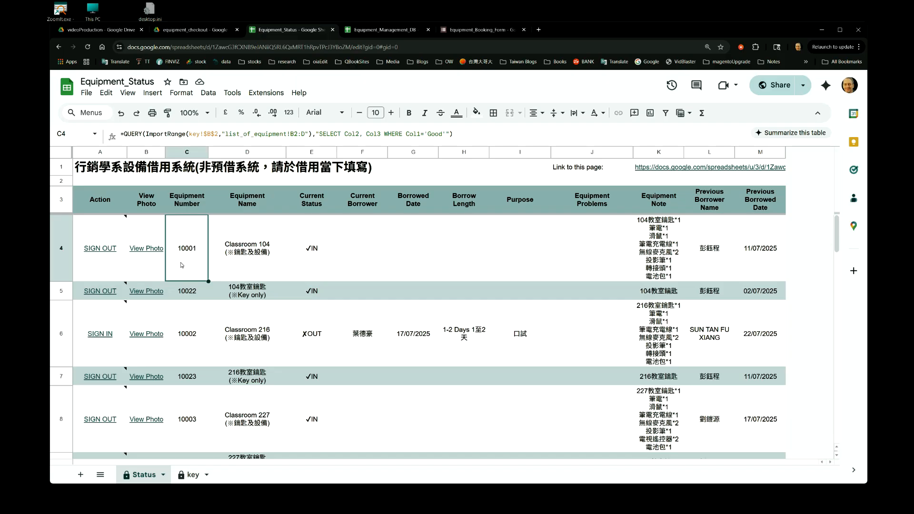
Examine the contents of cells C5, C4, D5 and D4 on the Status sheet and enlarge the formula bar
left_click(187, 296)
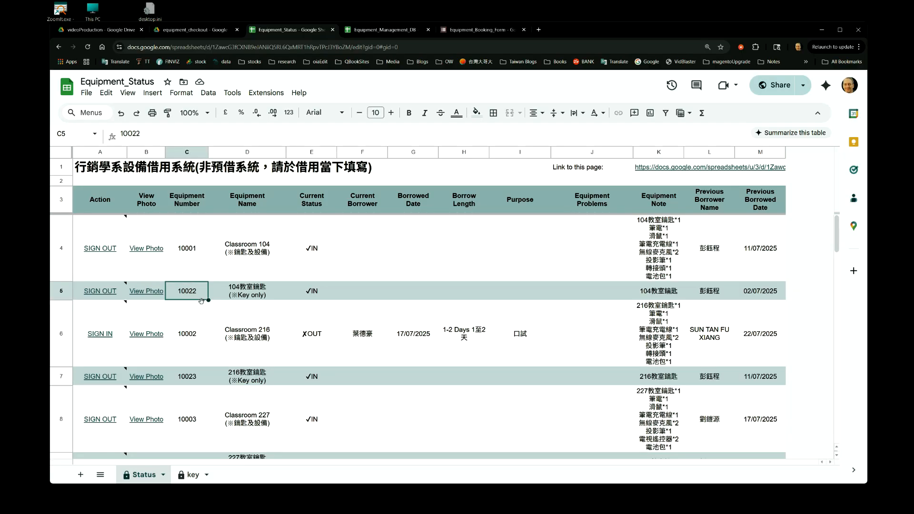
key("Up")
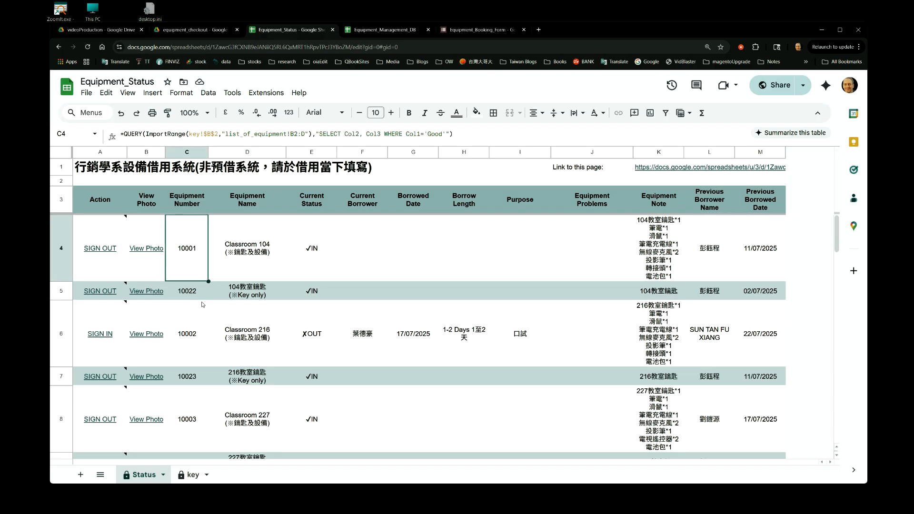
key("Right")
key("Down")
key("Up")
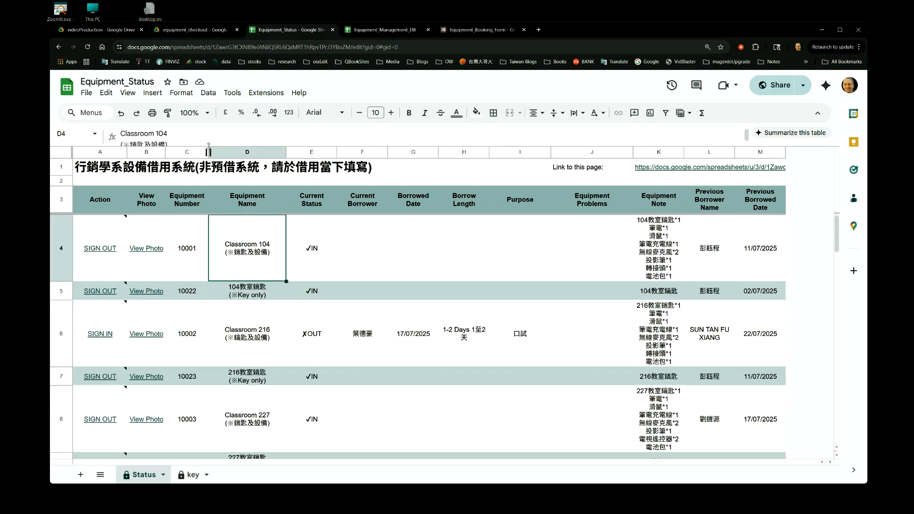
left_click_drag(210, 145, 213, 168)
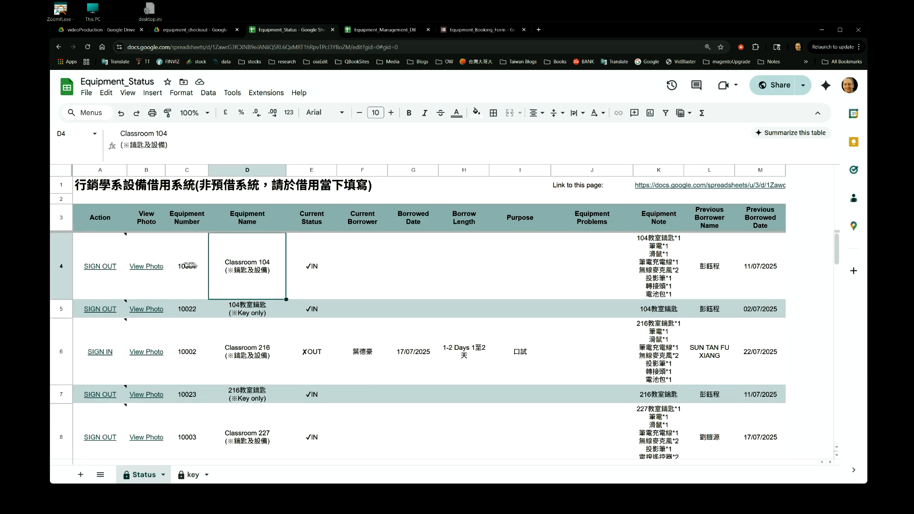
Clear the QUERY formula in cell C4 of the Status sheet and undo the deletion
left_click(185, 265)
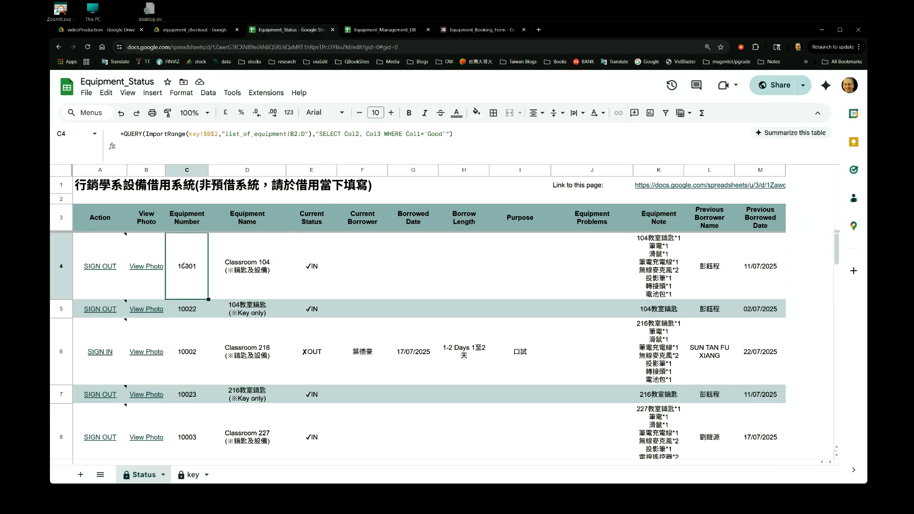
key("Delete")
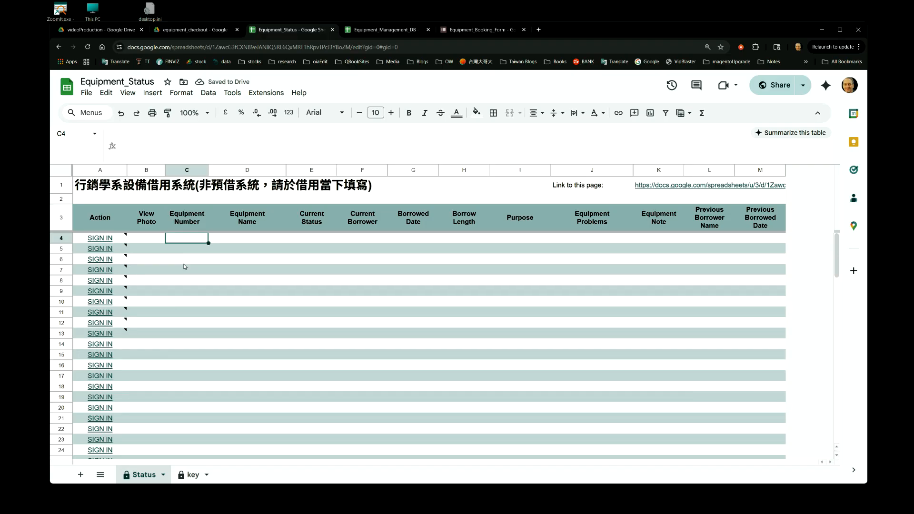
key("ctrl+z")
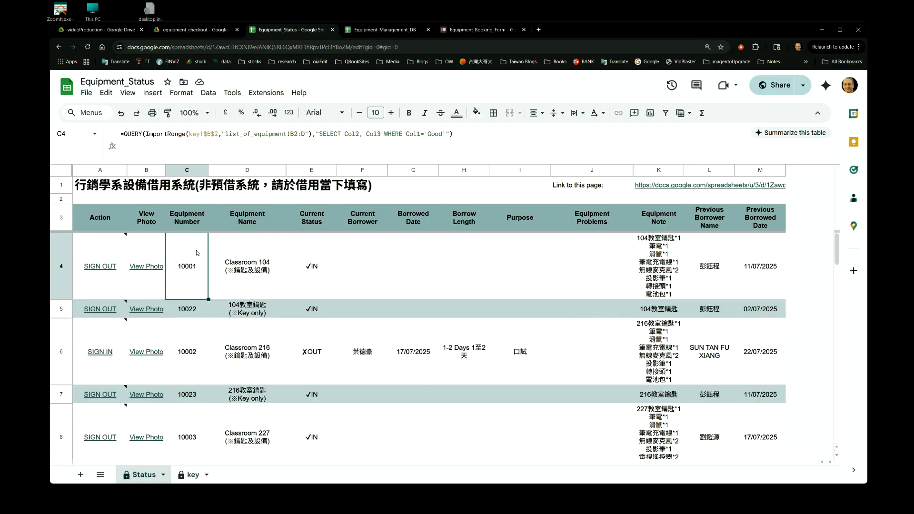
Compare the contents of cell C4 with those of neighbouring cells D4 and C5
key("Right")
key("Left")
key("Down")
key("Up")
left_click(199, 309)
key("Up")
left_click(201, 299)
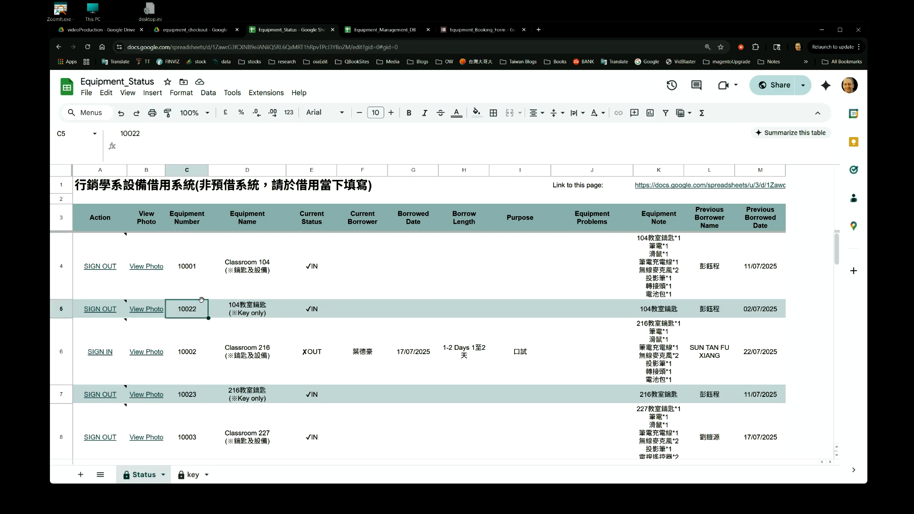
Examine the cells down the Equipment Number column and return to the formula in C4
key("Down")
key("Down")
key("Down")
key("Up")
key("Up")
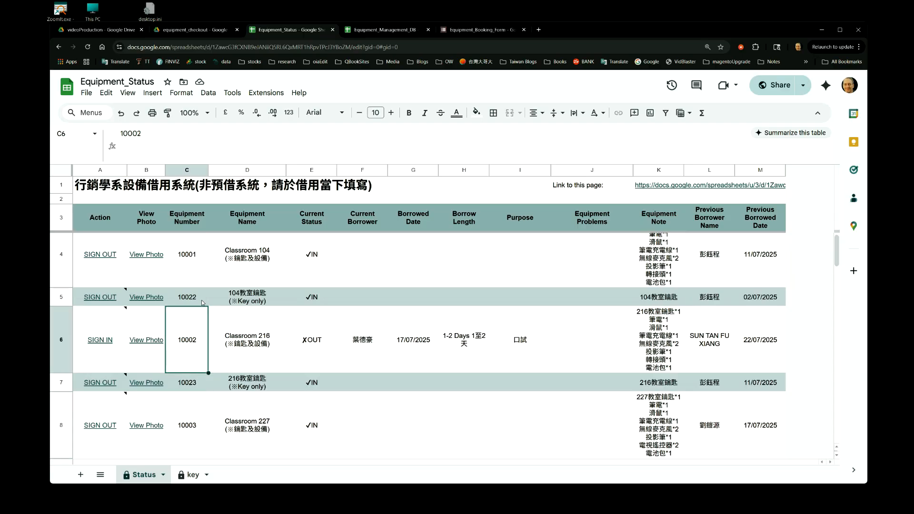
key("Up")
key("Up")
key("Up")
key("Up")
key("Up")
key("Down")
key("Down")
key("Down")
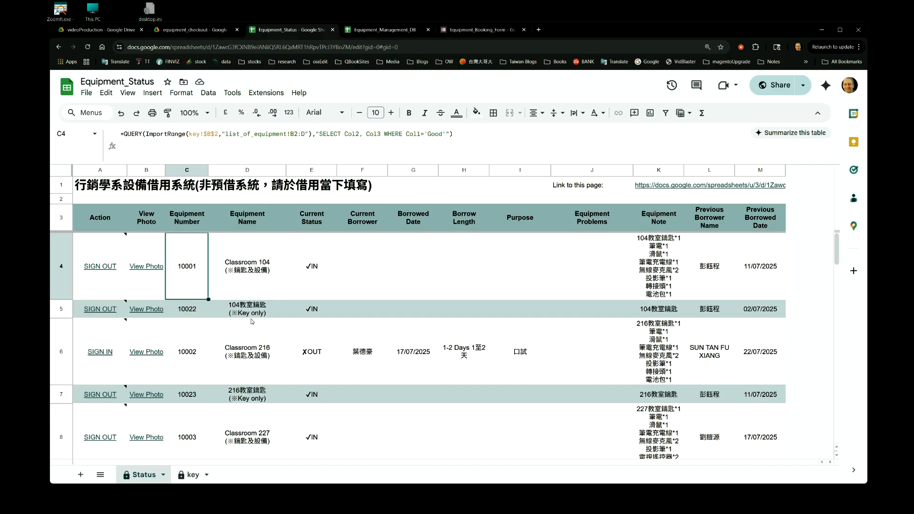
Switch to Microsoft Whiteboard and circle the letters C and D under Col2 and Col3 in white
key("ctrl+super+Right")
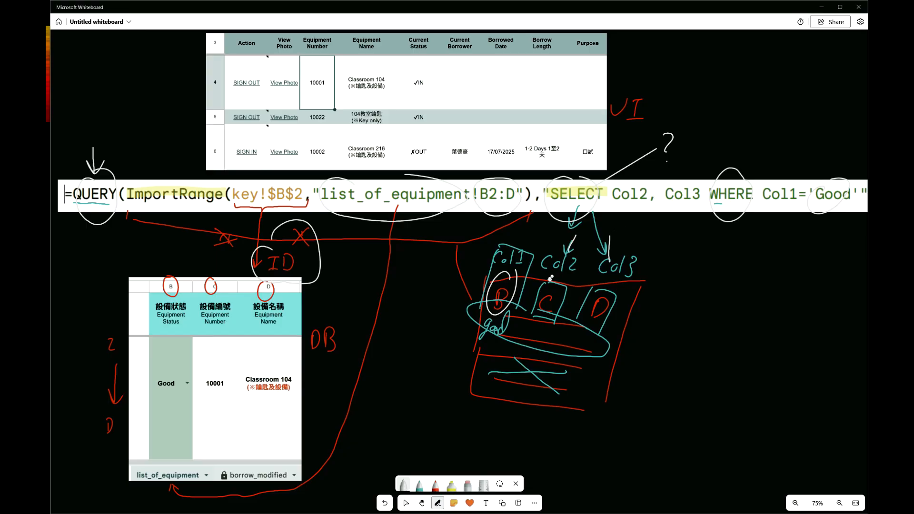
mouse_move(553, 280)
left_mouse_down()
mouse_move(563, 291)
mouse_move(554, 276)
left_mouse_up()
mouse_move(617, 294)
left_mouse_down()
mouse_move(622, 308)
mouse_move(601, 282)
left_mouse_up()
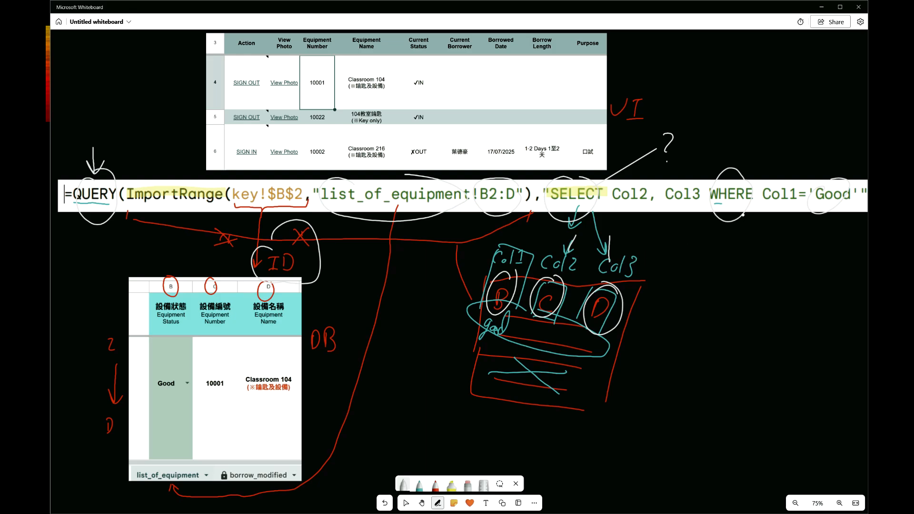
Return to the Equipment_Status spreadsheet, compare cells C4 and D4, and move on to the Current Status cell E4
key("ctrl+super+Right")
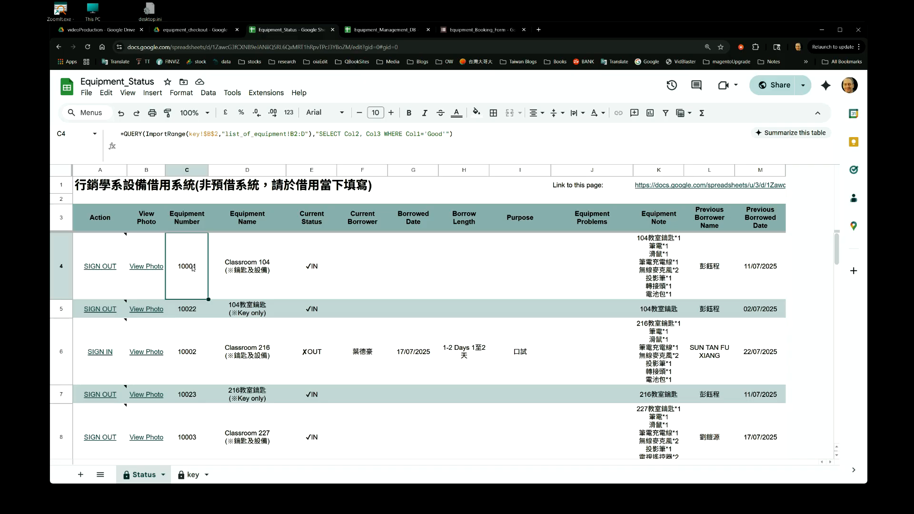
key("Right")
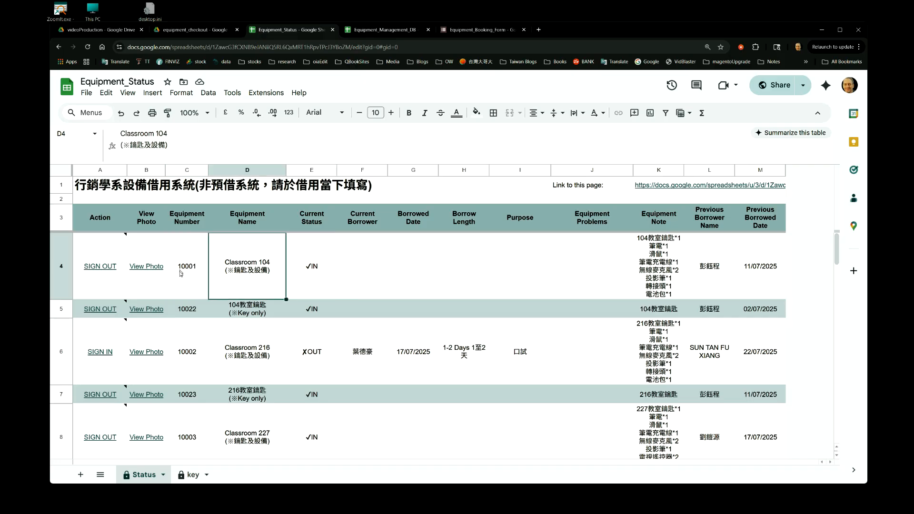
left_click(181, 271)
key("Right")
left_click(193, 290)
key("Right")
left_click(192, 290)
key("Right")
left_click(193, 289)
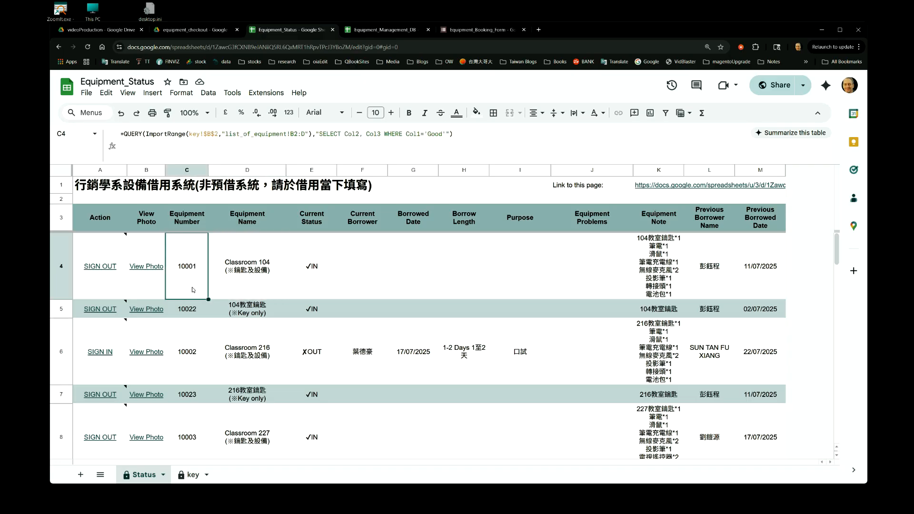
key("Right")
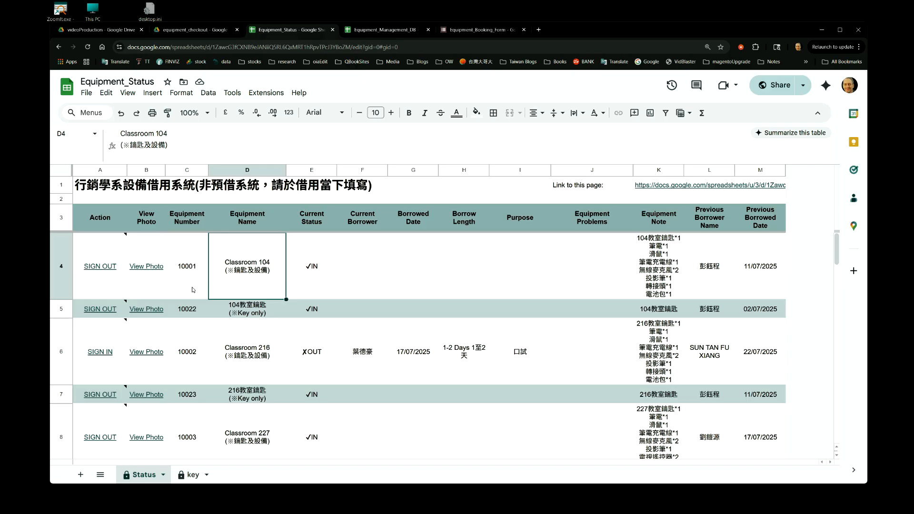
key("Right")
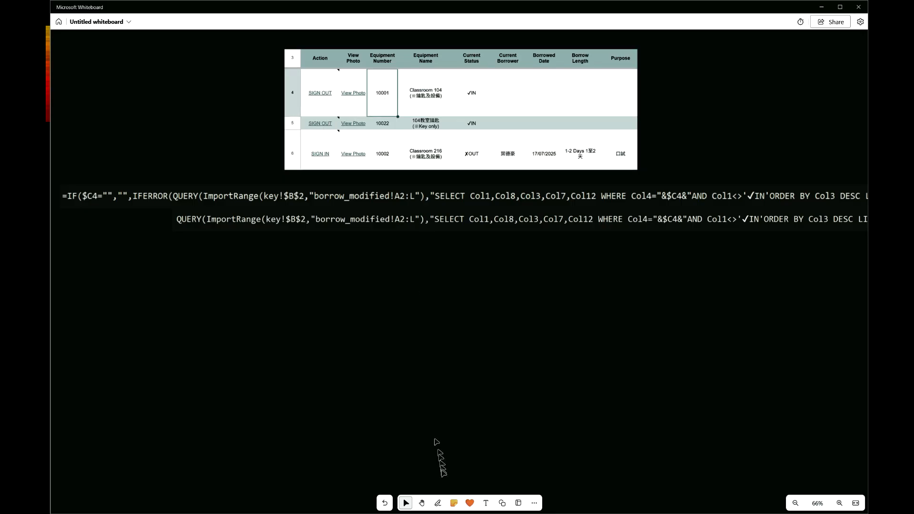
Circle row 4's Current Status to Purpose cells on the whiteboard with the yellow highlighter and delete the mark
left_click(438, 502)
left_click(450, 485)
mouse_move(495, 84)
left_mouse_down()
mouse_move(474, 112)
mouse_move(595, 114)
mouse_move(626, 79)
mouse_move(532, 63)
mouse_move(477, 76)
left_mouse_up()
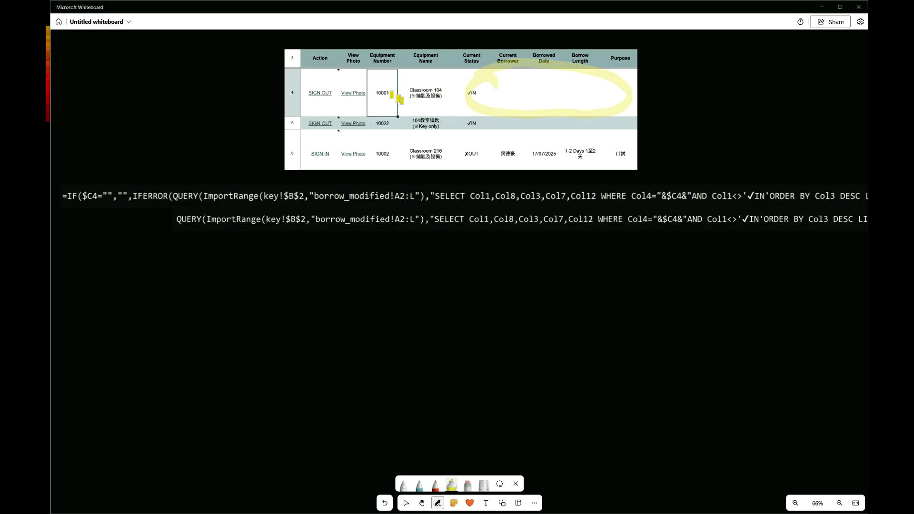
key("Escape")
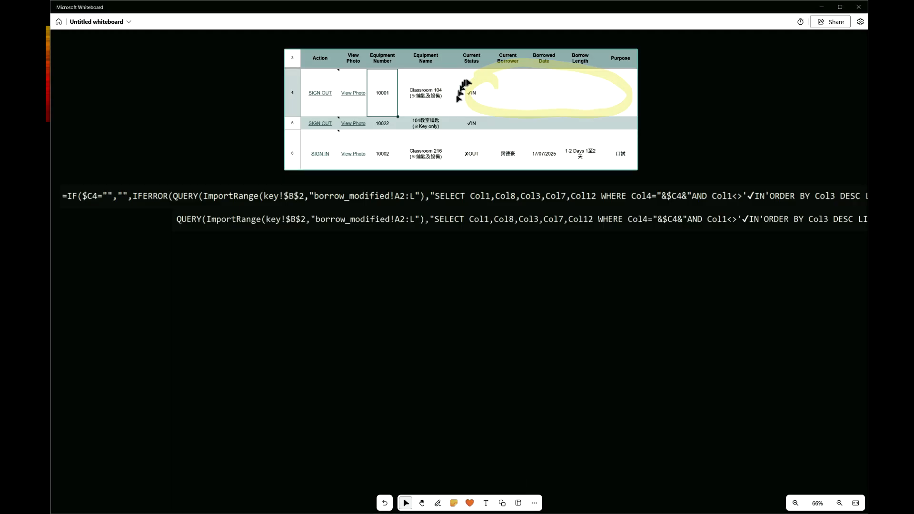
left_click(471, 88)
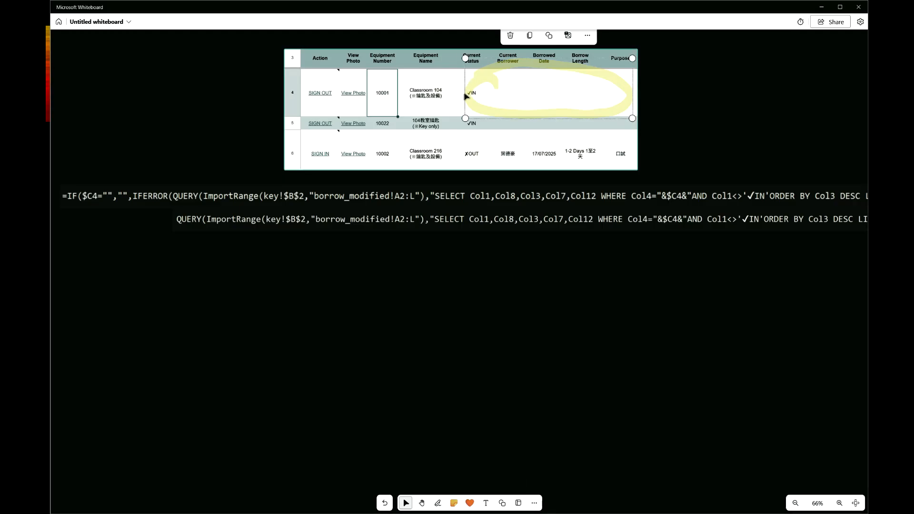
key("Delete")
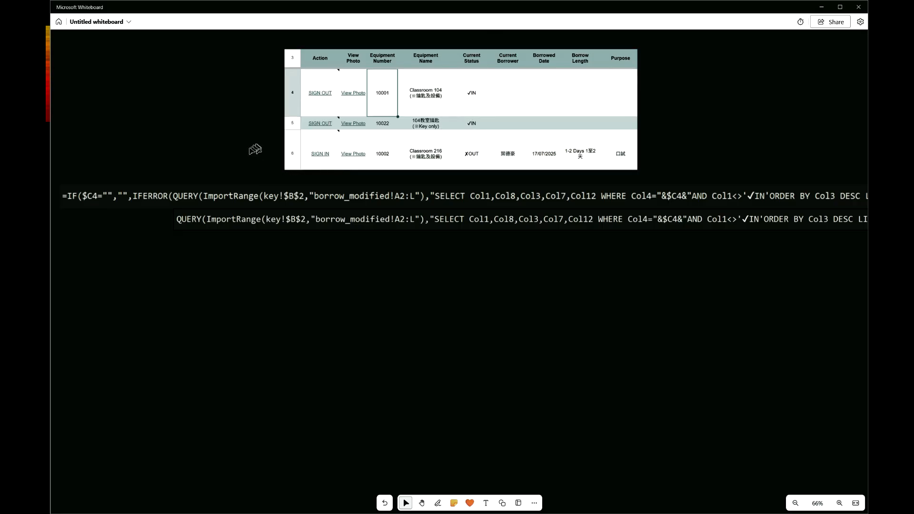
Draw a white arrow from the Current Status header to the IF formula below the table
left_click(437, 503)
left_click(404, 485)
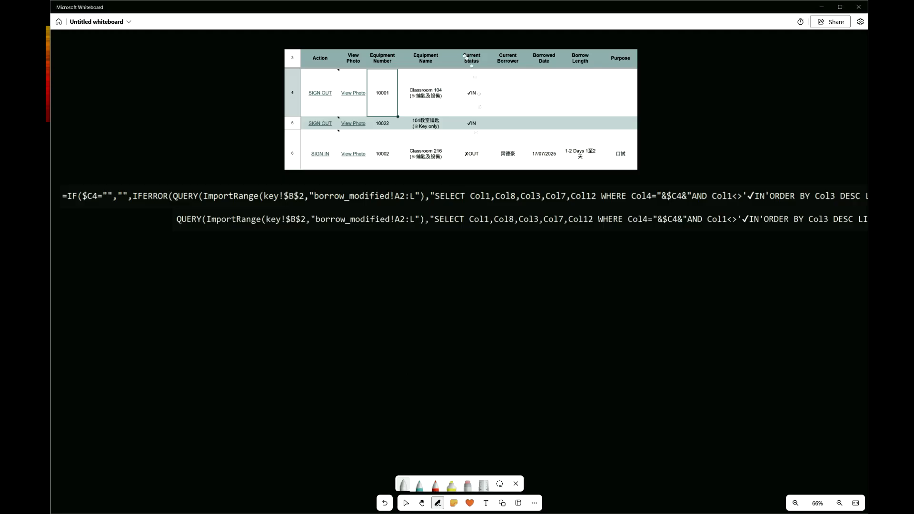
mouse_move(470, 49)
left_mouse_down()
mouse_move(405, 36)
mouse_move(310, 45)
mouse_move(236, 93)
mouse_move(216, 180)
mouse_move(228, 173)
left_mouse_up()
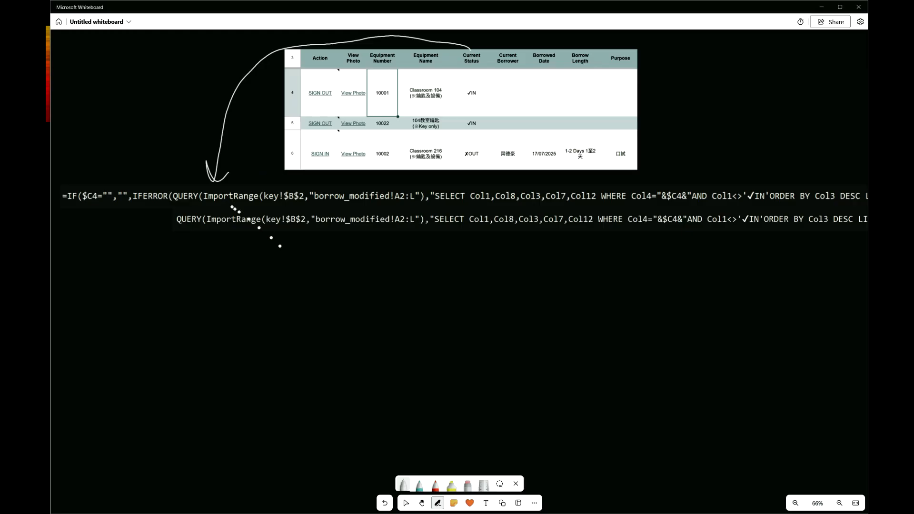
Mark IF, $C4 and the empty string in red, cross them out, circle IFERROR and write ERR below it
left_click(435, 484)
mouse_move(71, 183)
left_mouse_down()
mouse_move(71, 212)
mouse_move(77, 191)
mouse_move(94, 186)
mouse_move(103, 201)
left_mouse_up()
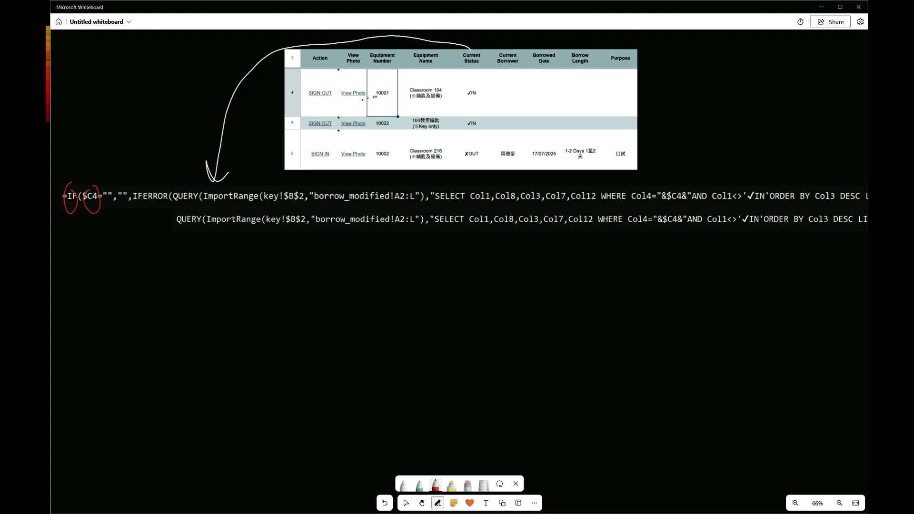
mouse_move(107, 189)
left_mouse_down()
mouse_move(101, 207)
mouse_move(119, 206)
left_mouse_up()
mouse_move(74, 214)
left_mouse_down()
mouse_move(114, 181)
mouse_move(115, 216)
left_mouse_up()
mouse_move(135, 186)
left_mouse_down()
mouse_move(131, 209)
mouse_move(169, 207)
mouse_move(160, 175)
mouse_move(144, 183)
left_mouse_up()
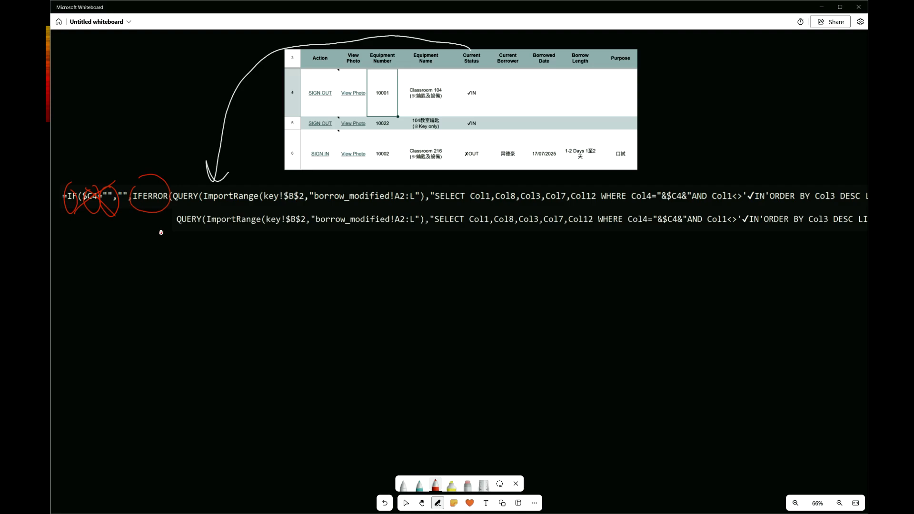
mouse_move(142, 253)
left_mouse_down()
mouse_move(146, 270)
mouse_move(172, 260)
mouse_move(184, 275)
left_mouse_up()
Delete the red annotations and the full IF formula, and reposition the inner QUERY formula so all of it fits below the table
mouse_move(520, 292)
left_mouse_down()
mouse_move(469, 276)
mouse_move(409, 283)
left_mouse_up()
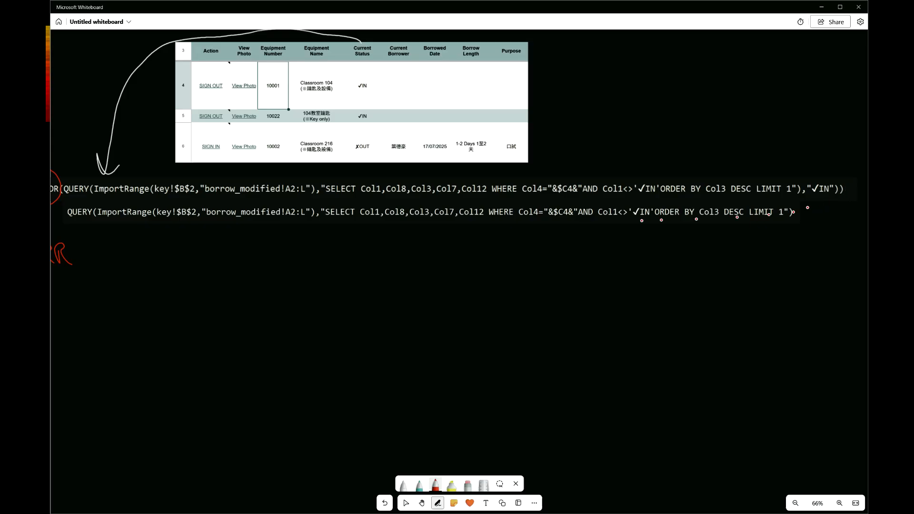
left_click_drag(423, 276, 474, 273)
mouse_move(402, 275)
left_mouse_down()
mouse_move(390, 279)
mouse_move(473, 265)
mouse_move(512, 288)
left_mouse_up()
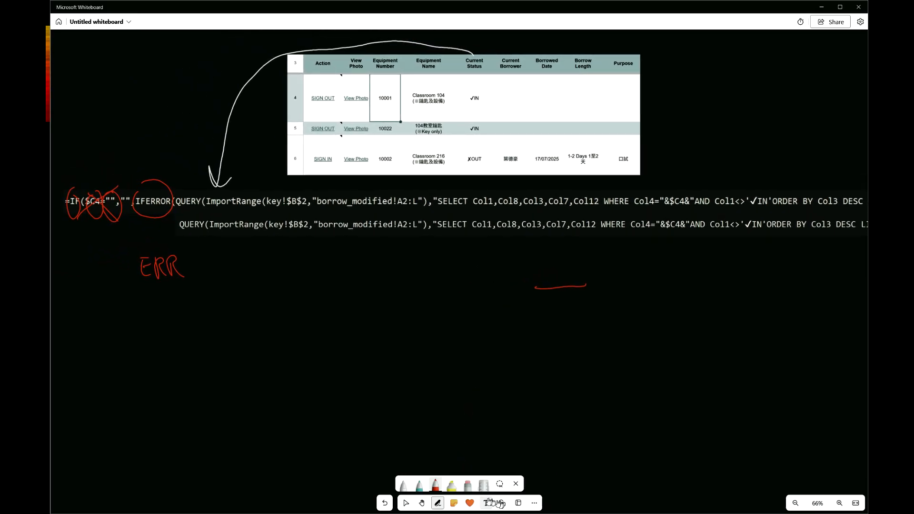
left_click(500, 484)
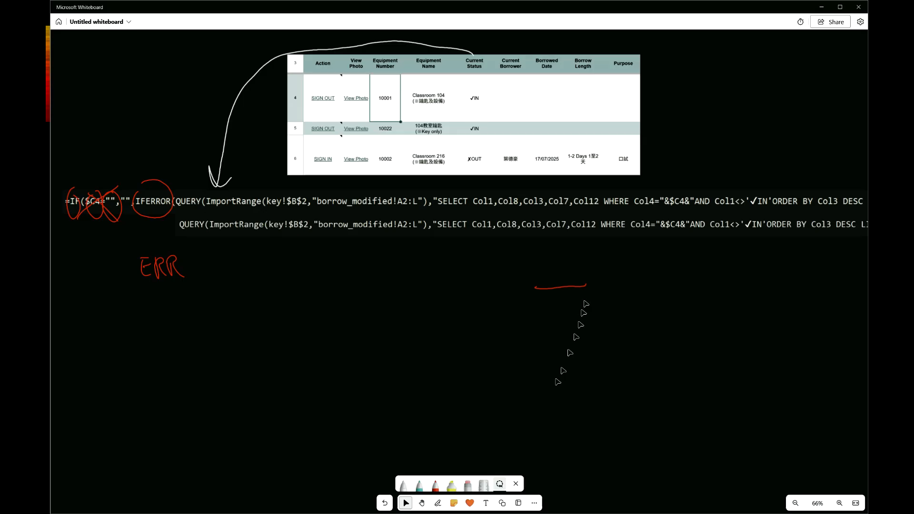
mouse_move(558, 249)
left_mouse_down()
mouse_move(614, 309)
mouse_move(562, 252)
left_mouse_up()
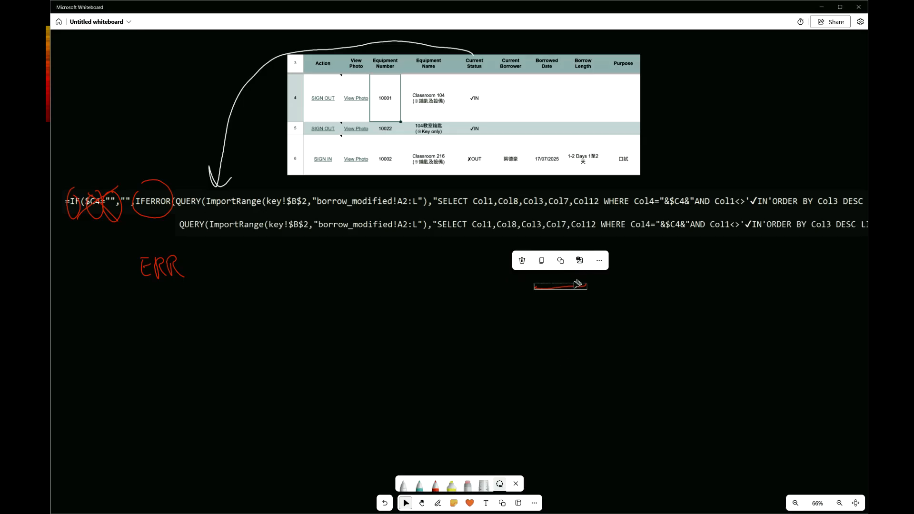
left_click(580, 310)
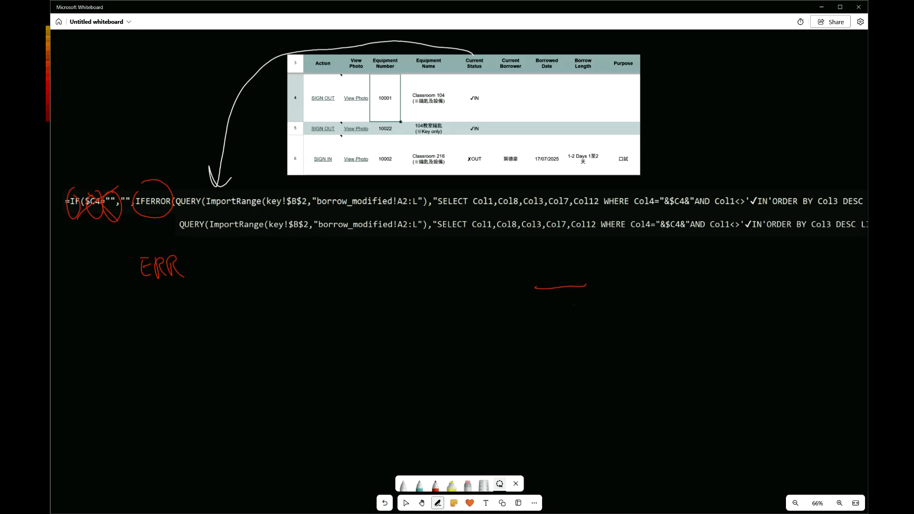
mouse_move(597, 308)
left_mouse_down()
mouse_move(519, 308)
mouse_move(542, 325)
left_mouse_up()
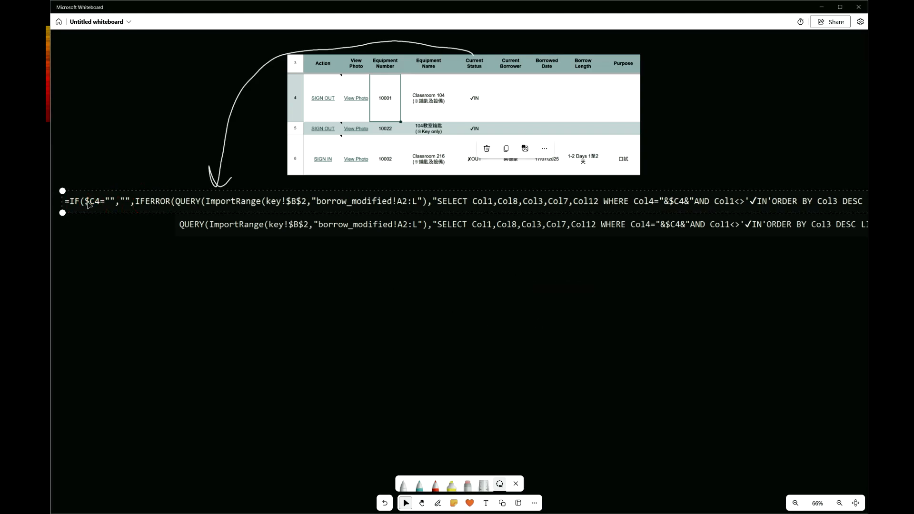
key("Delete")
left_click_drag(243, 224, 172, 214)
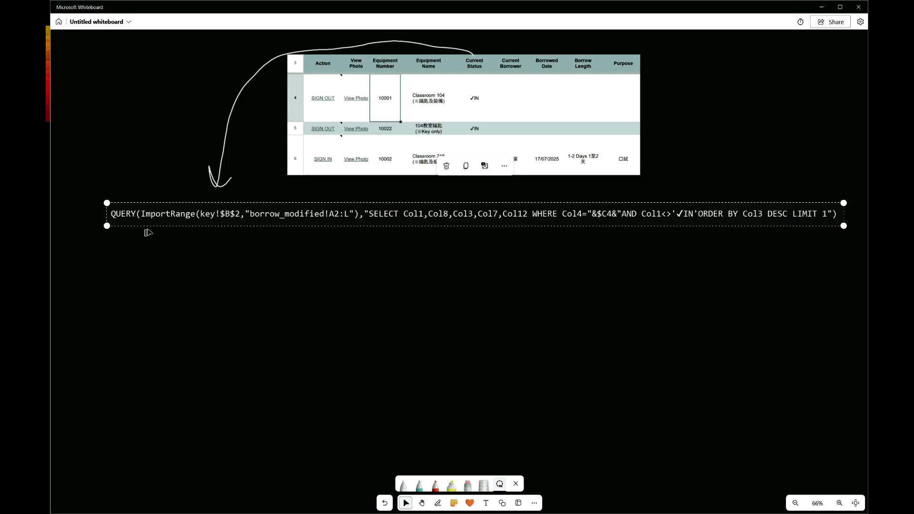
left_click(133, 248)
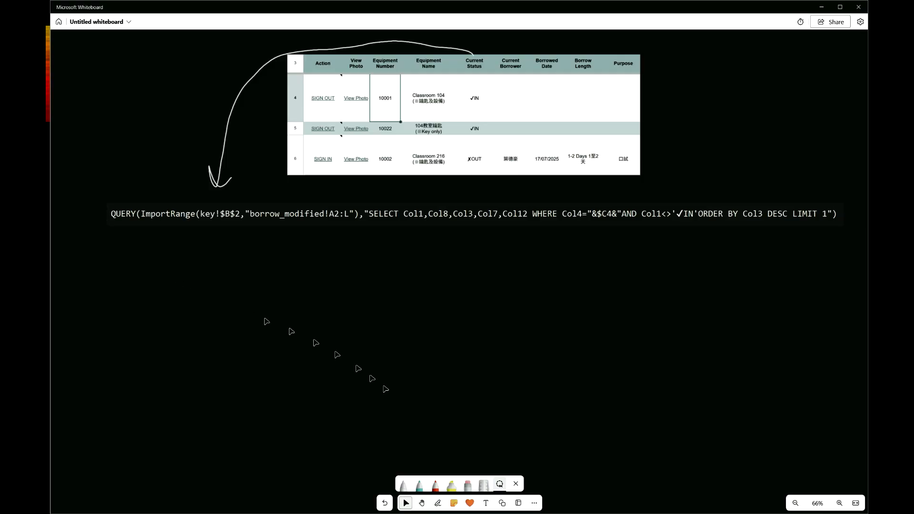
Mark ImportRange and underline borrow_modified in the QUERY formula with the teal pen
left_click(435, 486)
left_click(419, 486)
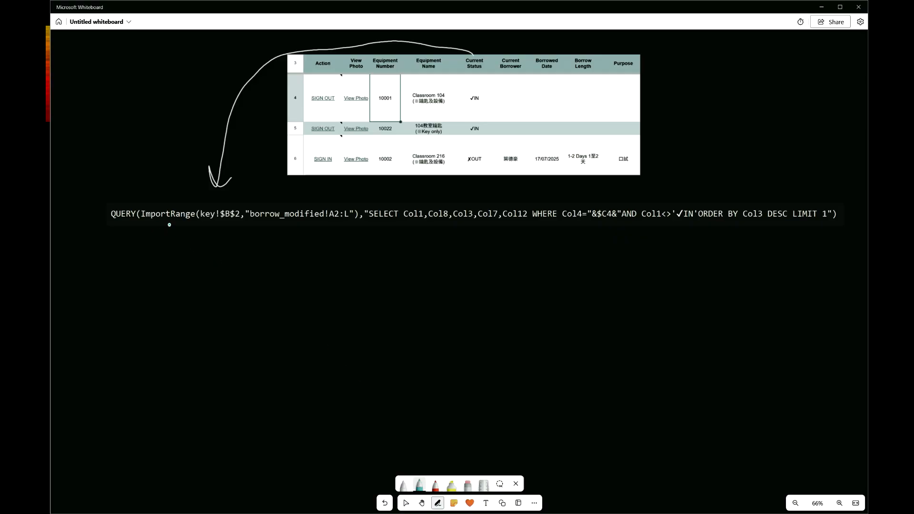
left_click_drag(166, 231, 165, 234)
left_click_drag(174, 222, 186, 240)
left_click_drag(174, 225, 168, 268)
left_click_drag(252, 220, 323, 222)
Switch to the Equipment_Management_DB spreadsheet and examine the borrow_modified and FormResponses sheets
key("ctrl+super+Left")
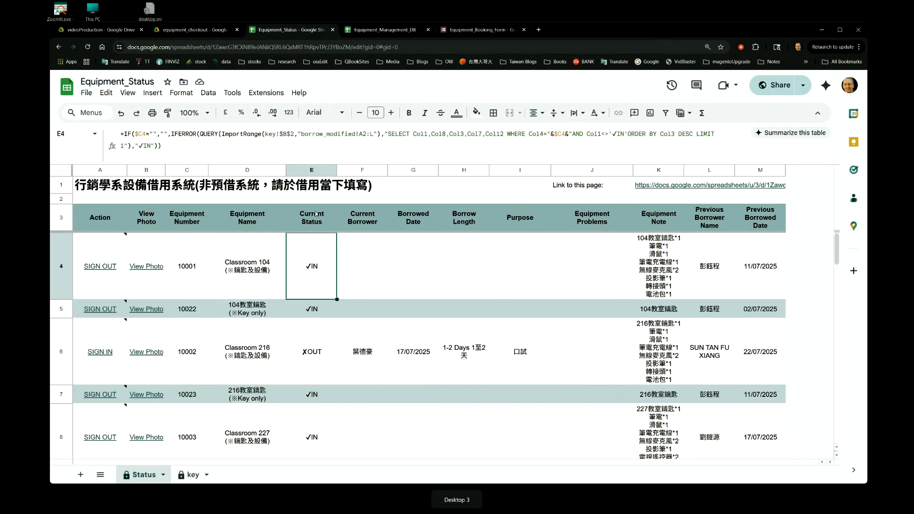
key("ctrl+Tab")
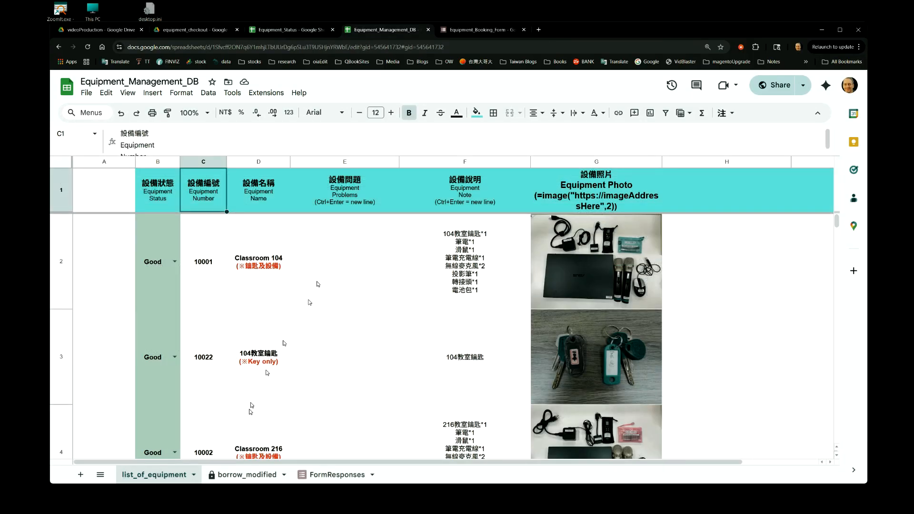
left_click(254, 474)
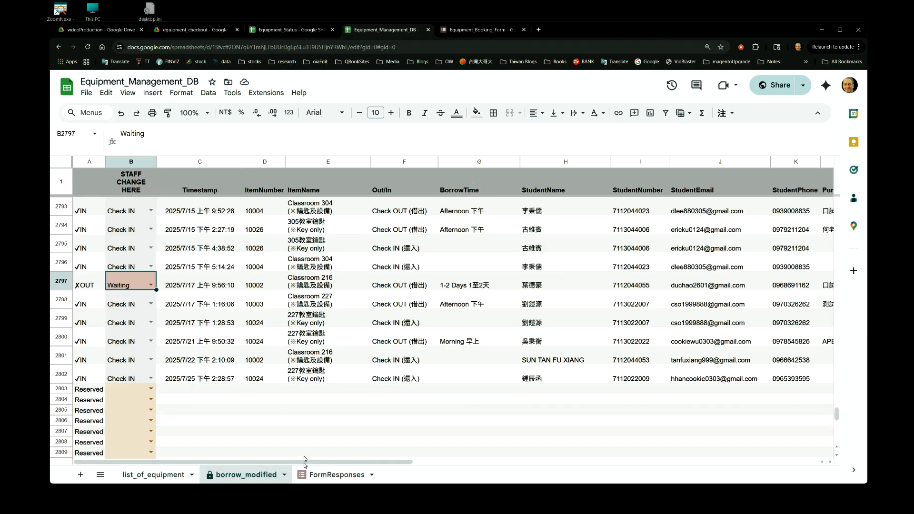
left_click(329, 475)
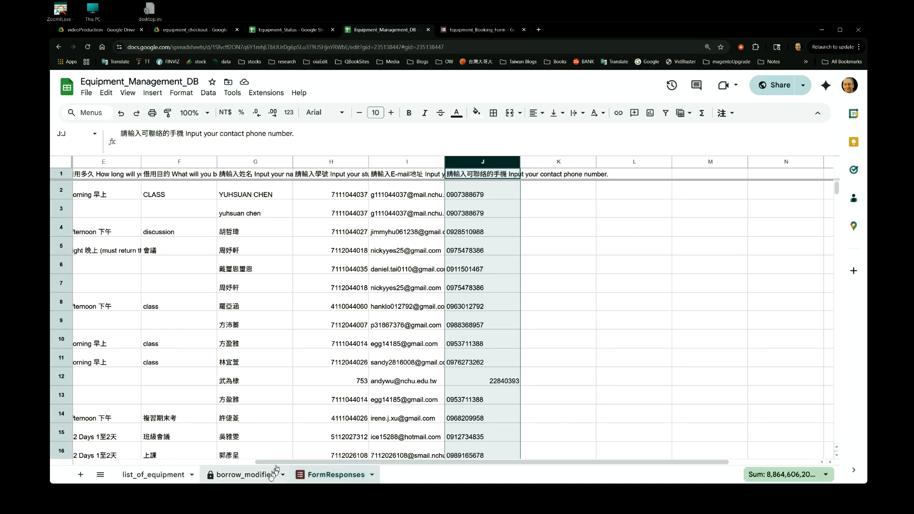
left_click(245, 475)
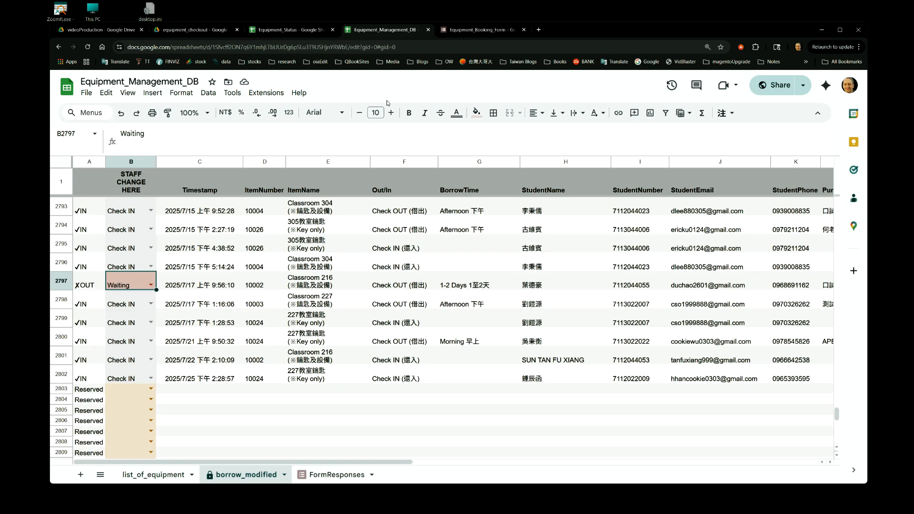
Switch to the whiteboard and write A2 → L in teal below the range reference, with arrows showing its extent across and down
key("ctrl+super+Right")
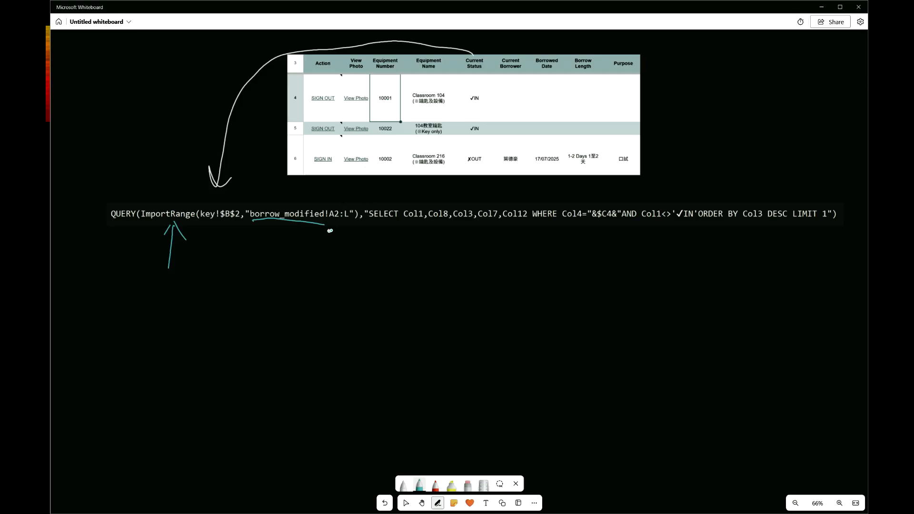
mouse_move(327, 229)
left_mouse_down()
mouse_move(338, 228)
mouse_move(327, 280)
mouse_move(328, 267)
mouse_move(338, 281)
mouse_move(368, 276)
left_mouse_up()
mouse_move(361, 268)
left_mouse_down()
mouse_move(362, 286)
mouse_move(399, 288)
left_mouse_up()
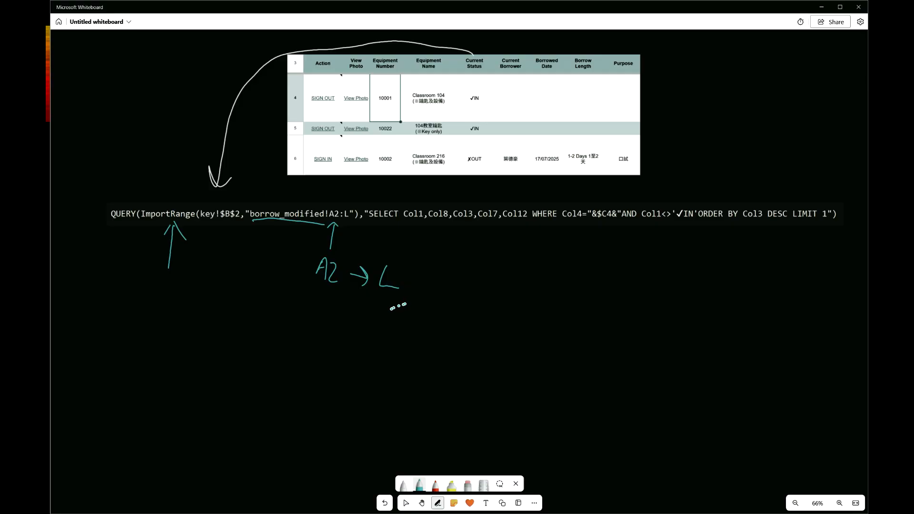
mouse_move(383, 298)
left_mouse_down()
mouse_move(374, 338)
mouse_move(392, 325)
left_mouse_up()
left_click_drag(313, 299, 374, 300)
left_click_drag(367, 293, 370, 309)
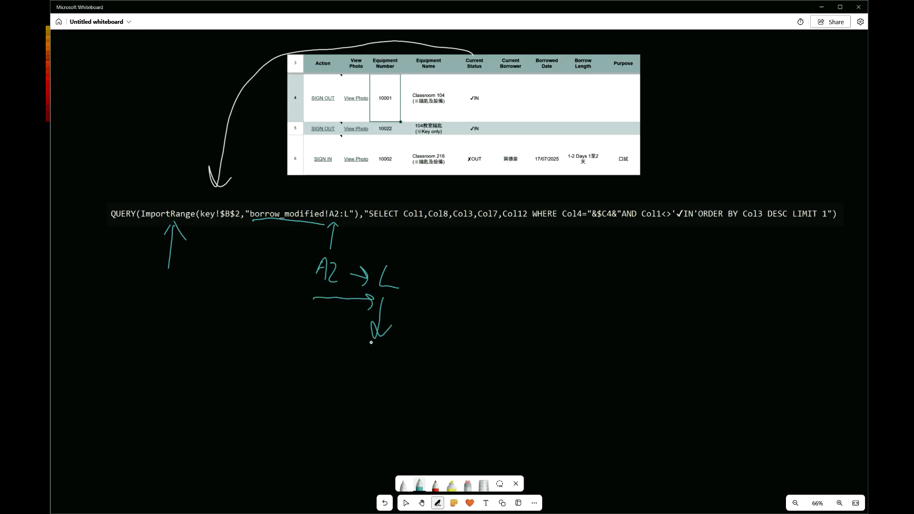
Switch to the Equipment_Management_DB spreadsheet and examine the extent of columns A to L in borrow_modified
key("ctrl+super+Left")
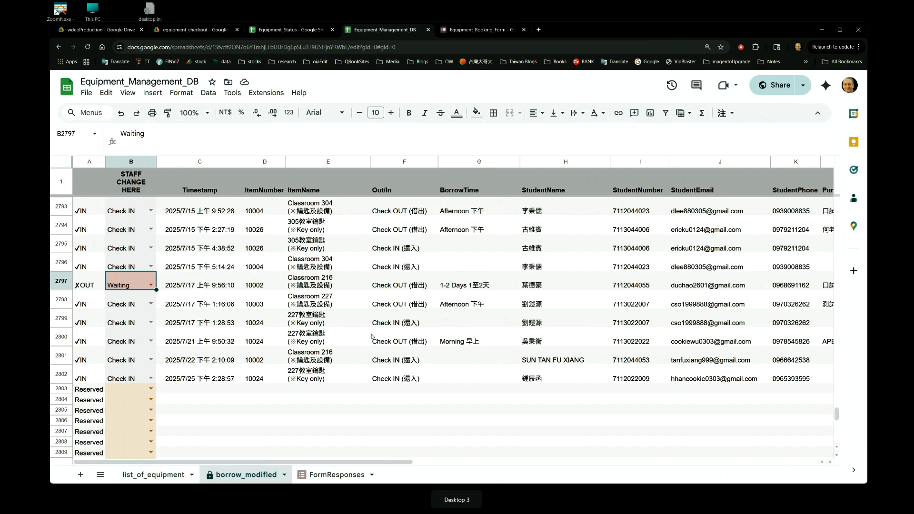
left_click(85, 160)
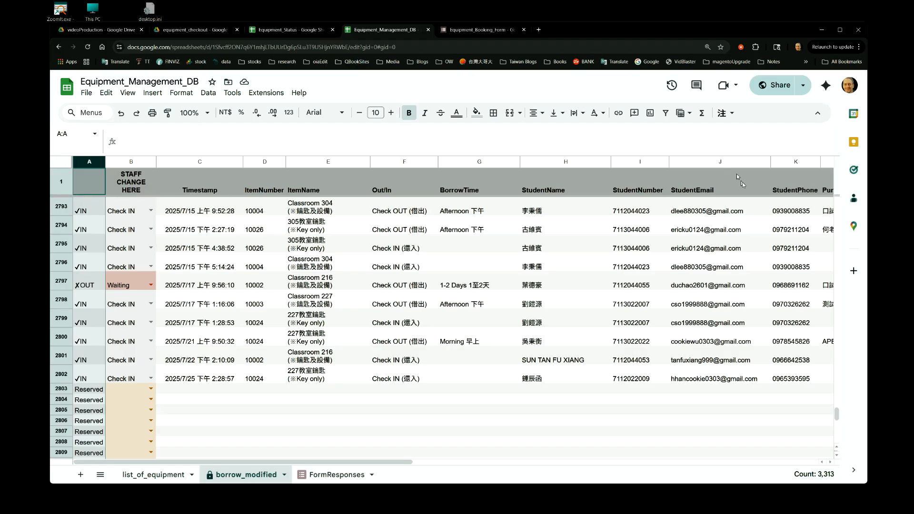
left_click(794, 394)
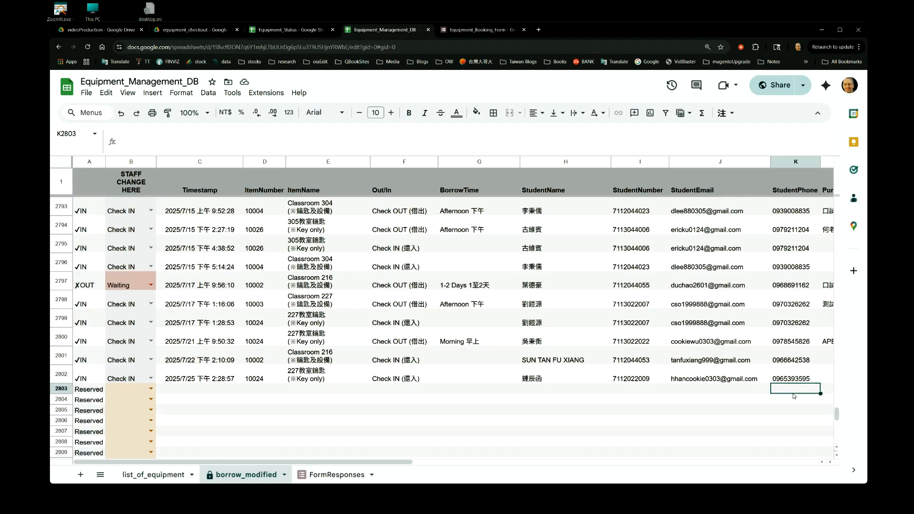
key("Right")
key("Right")
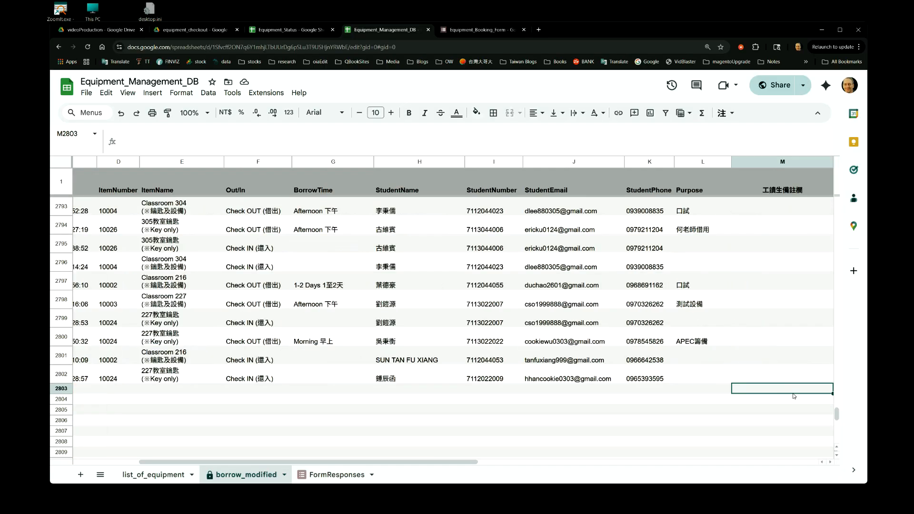
key("Left")
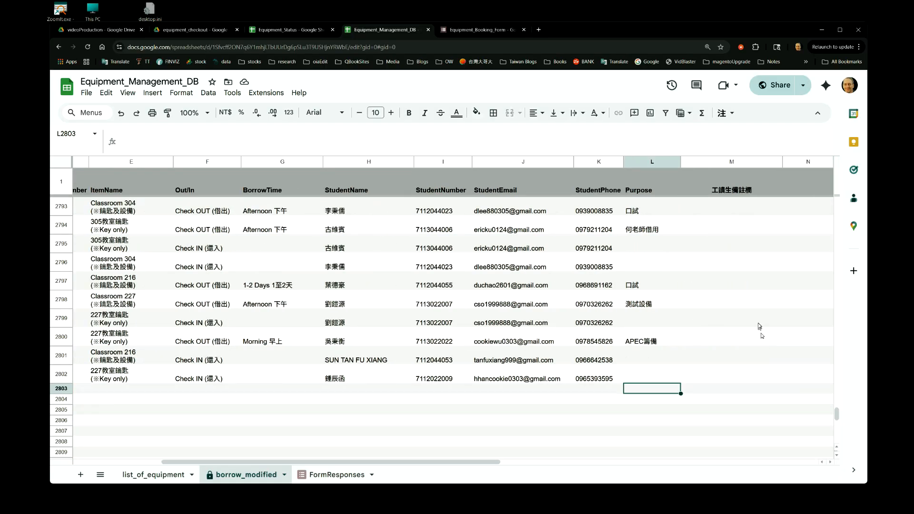
left_click(639, 163)
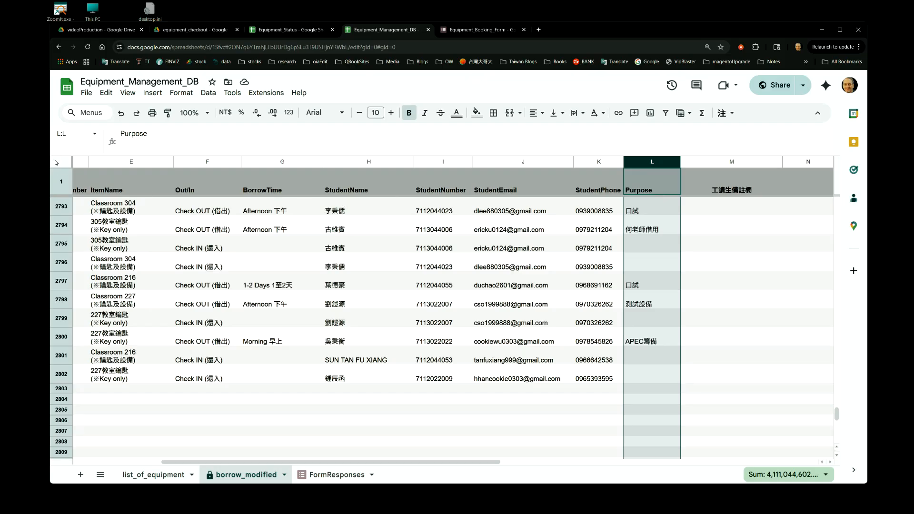
left_click(95, 389)
key("Home")
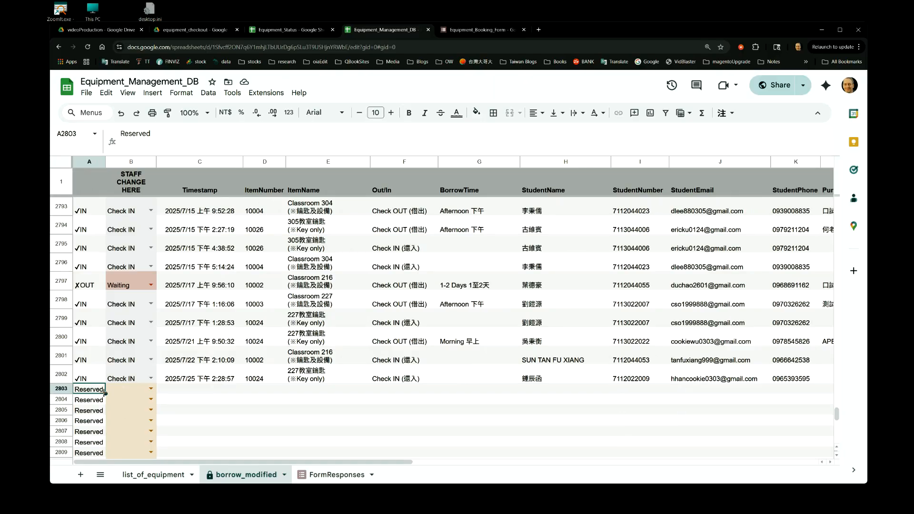
Switch to the whiteboard and sketch a teal table outline below the formula, with column dividers and header labels from A to L
key("ctrl+super+Right")
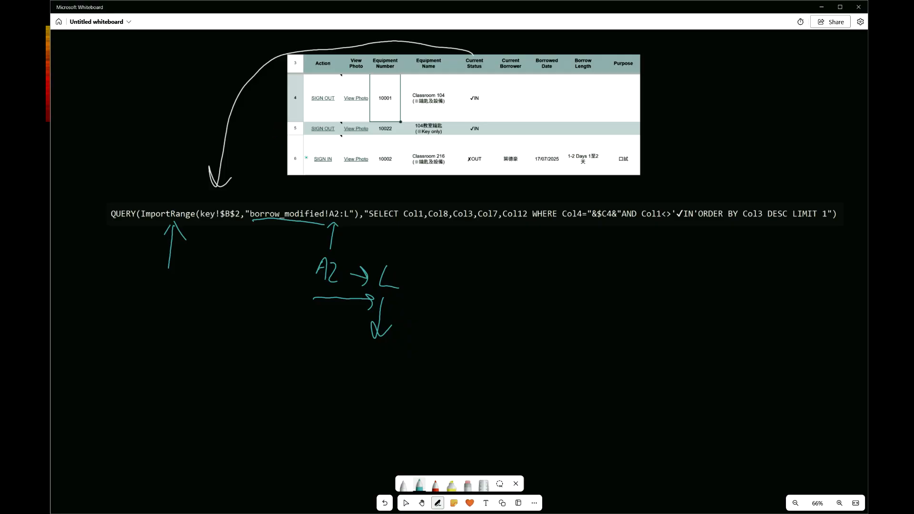
left_click_drag(469, 254, 461, 336)
mouse_move(475, 254)
left_mouse_down()
mouse_move(599, 254)
mouse_move(589, 345)
left_mouse_up()
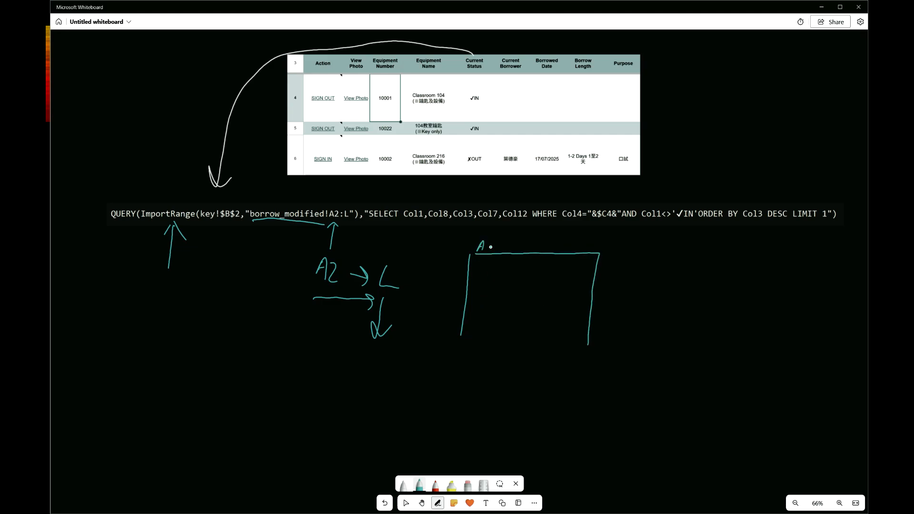
left_click_drag(591, 239, 596, 251)
left_click_drag(500, 261, 496, 332)
left_click_drag(536, 265, 526, 337)
left_click_drag(565, 272, 554, 326)
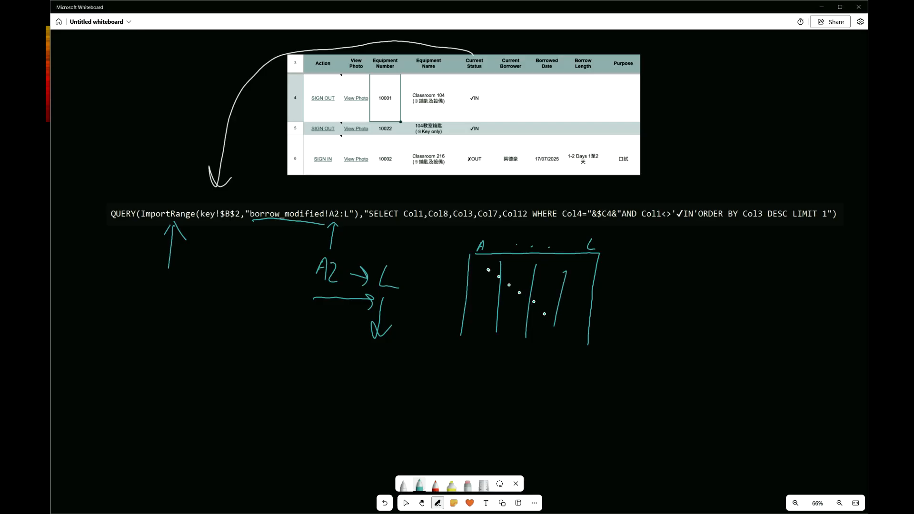
Label the sketched table's rows 1, 2, 3 through End and draw three horizontal row lines across its columns
left_click_drag(453, 275, 450, 302)
left_click(447, 315)
left_click(446, 324)
left_click(443, 336)
mouse_move(434, 356)
left_mouse_down()
mouse_move(432, 369)
mouse_move(438, 361)
mouse_move(445, 370)
mouse_move(456, 345)
left_mouse_up()
left_click_drag(484, 284, 577, 284)
left_click_drag(497, 302, 566, 301)
left_click_drag(485, 319, 561, 323)
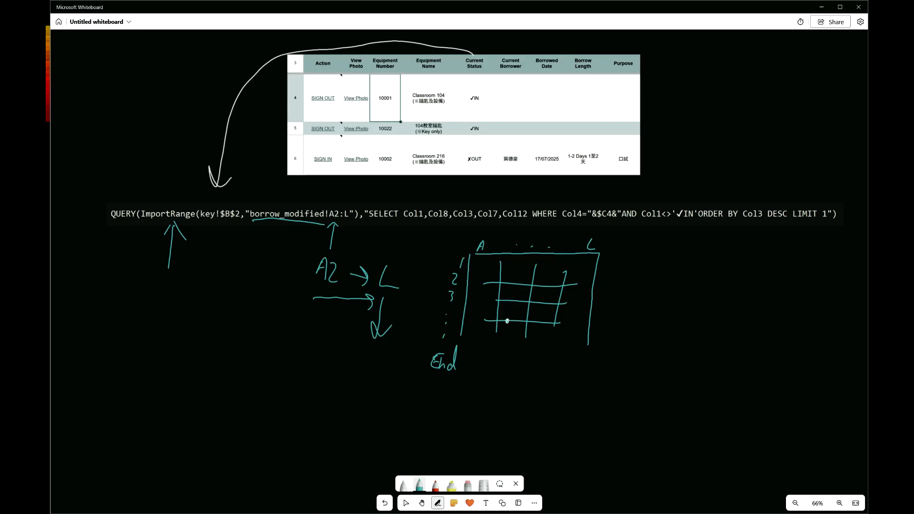
Label the sketched table's columns in red, with Col1 and 2 above A and Col beside L
left_click(436, 485)
mouse_move(473, 228)
left_mouse_down()
mouse_move(466, 238)
mouse_move(505, 239)
left_mouse_up()
left_click(490, 235)
left_click(496, 236)
left_click(500, 235)
left_click_drag(612, 237, 614, 246)
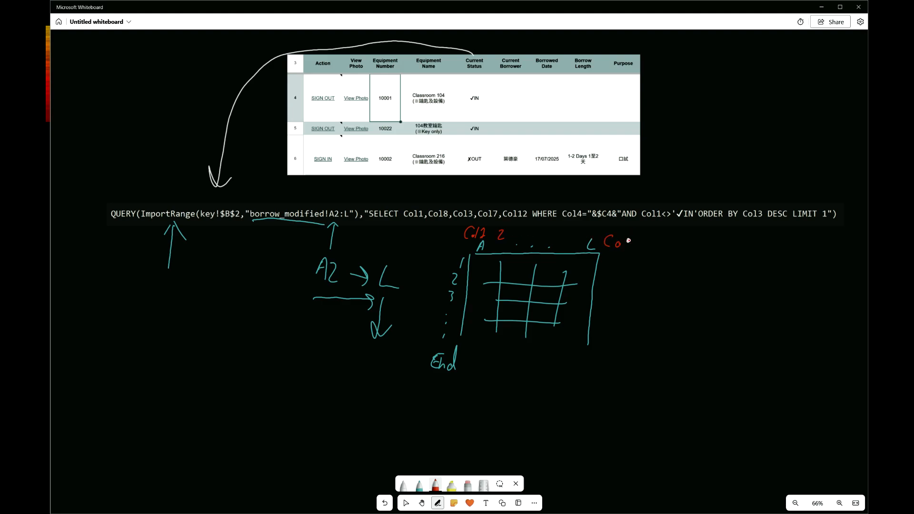
left_click_drag(627, 234, 626, 250)
Circle the ImportRange call in red with an arrow to the sketched table, and tick the columns listed after SELECT
mouse_move(146, 204)
left_mouse_down()
mouse_move(183, 225)
mouse_move(329, 230)
mouse_move(355, 223)
mouse_move(333, 200)
mouse_move(157, 201)
left_mouse_up()
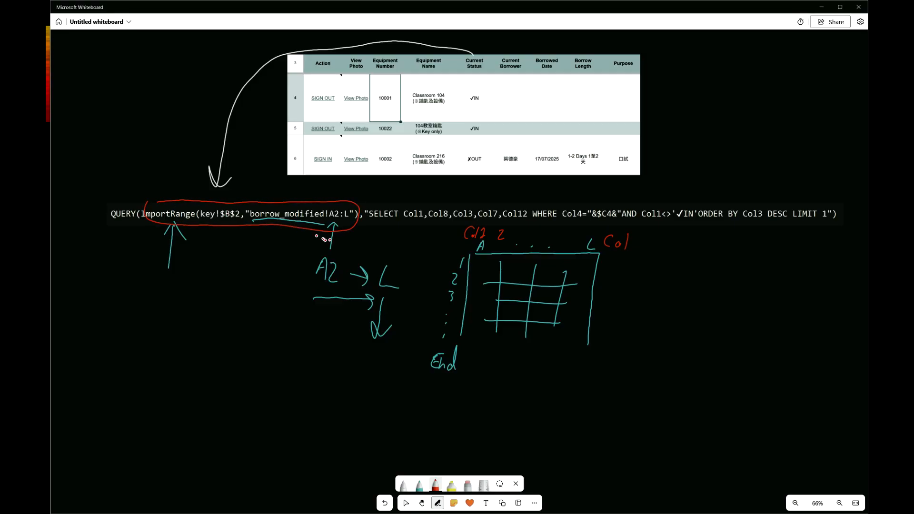
mouse_move(346, 230)
left_mouse_down()
mouse_move(427, 272)
mouse_move(415, 279)
left_mouse_up()
left_click_drag(440, 205, 523, 199)
key("ctrl+super+Right")
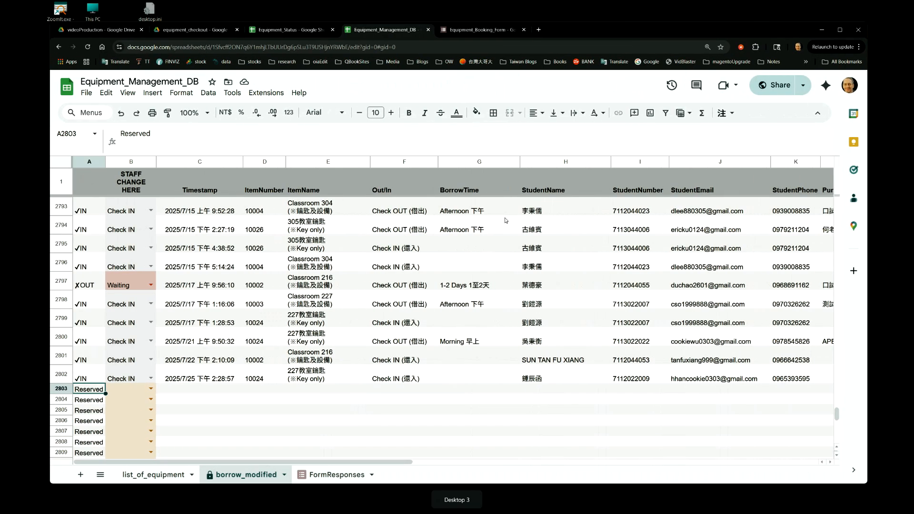
key("ctrl+super+Left")
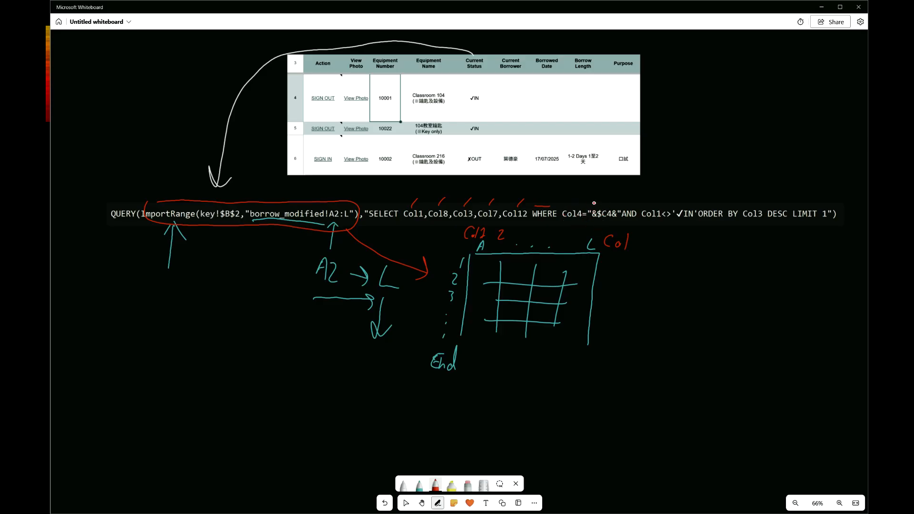
Connect equipment number 10001 to the underlined $C4 reference in red, and mark a matching item number entry in the sketched table
left_click_drag(588, 199, 620, 204)
mouse_move(387, 85)
left_mouse_down()
mouse_move(378, 117)
mouse_move(397, 93)
mouse_move(386, 85)
mouse_move(423, 137)
mouse_move(588, 191)
mouse_move(600, 206)
left_mouse_up()
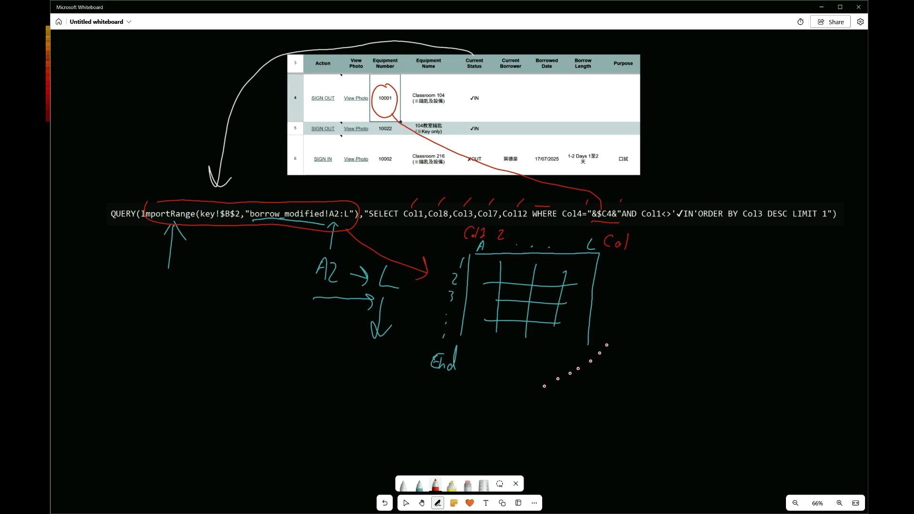
mouse_move(468, 360)
left_mouse_down()
mouse_move(581, 365)
mouse_move(617, 346)
mouse_move(624, 266)
left_mouse_up()
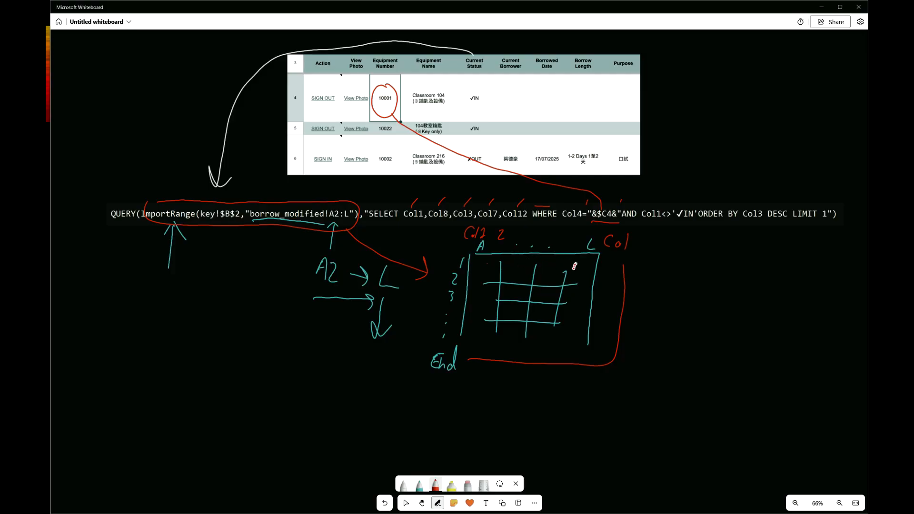
mouse_move(573, 270)
left_mouse_down()
mouse_move(570, 278)
mouse_move(589, 270)
left_mouse_up()
mouse_move(599, 274)
left_mouse_down()
mouse_move(618, 276)
mouse_move(608, 288)
left_mouse_up()
Mark <> and ✓IN in red, draw an enlarged <> beside the sketched table, and mark the borrower details of the Classroom 216 row
left_click_drag(693, 203, 698, 222)
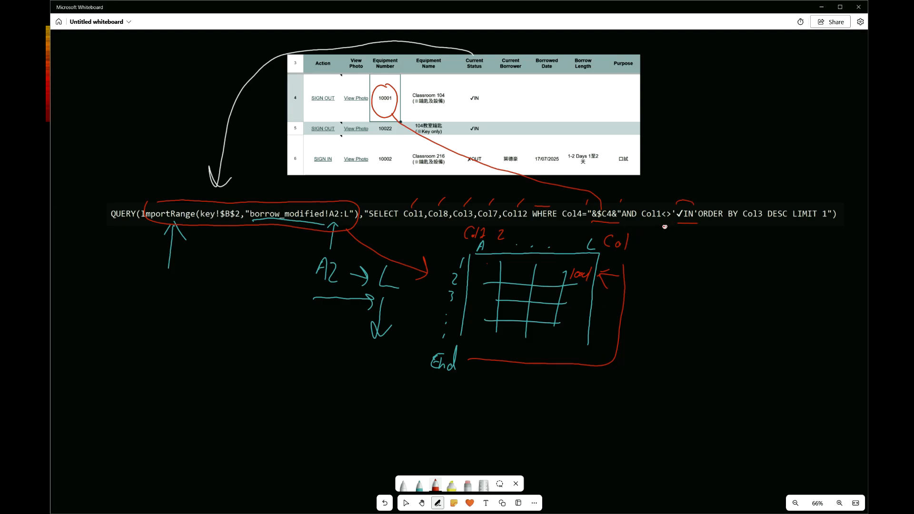
mouse_move(665, 224)
left_mouse_down()
mouse_move(675, 225)
mouse_move(655, 264)
mouse_move(664, 278)
mouse_move(685, 261)
mouse_move(680, 281)
left_mouse_up()
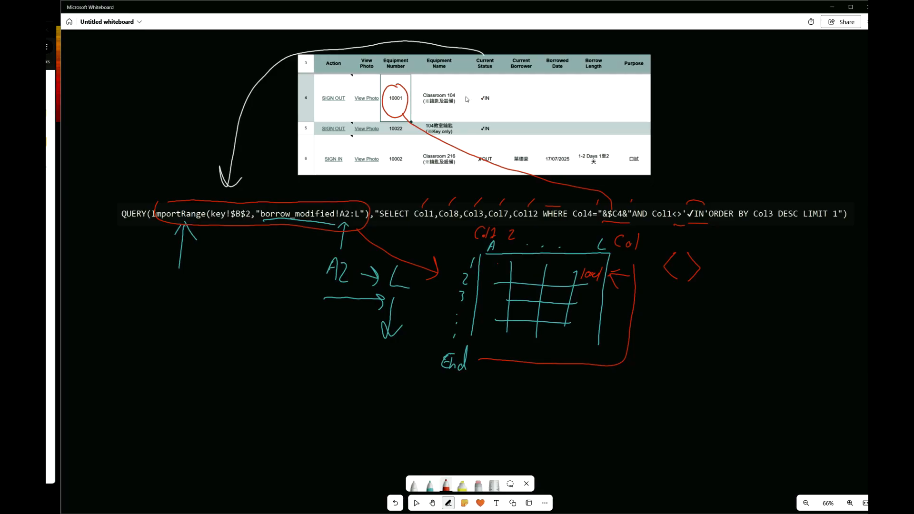
key("ctrl+super+Left")
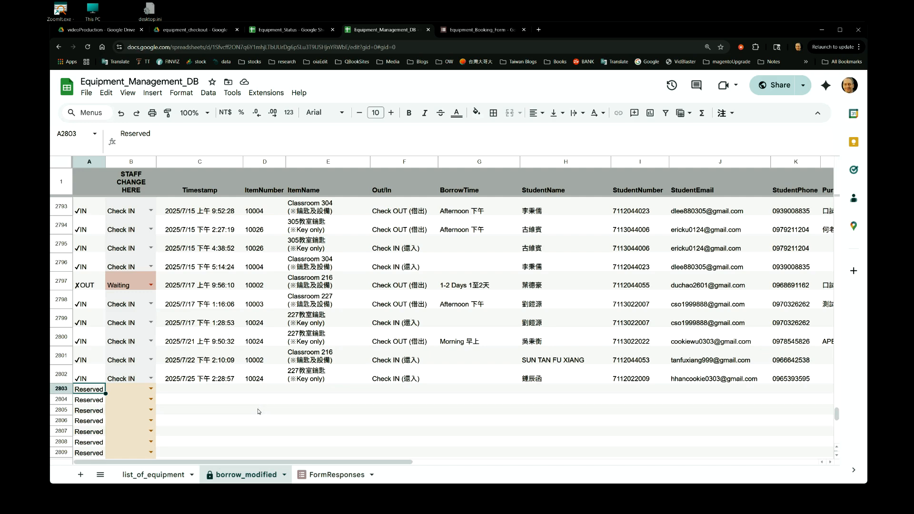
key("ctrl+super+Right")
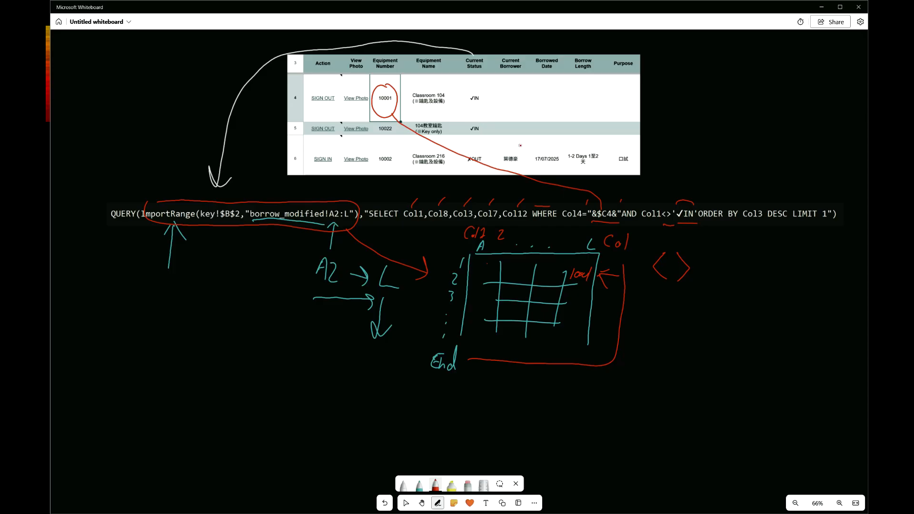
left_click_drag(516, 152, 633, 149)
Switch to the Equipment_Management_DB spreadsheet and compare the item 10002 records in rows 2797 and 2801 of borrow_modified
key("ctrl+super+Left")
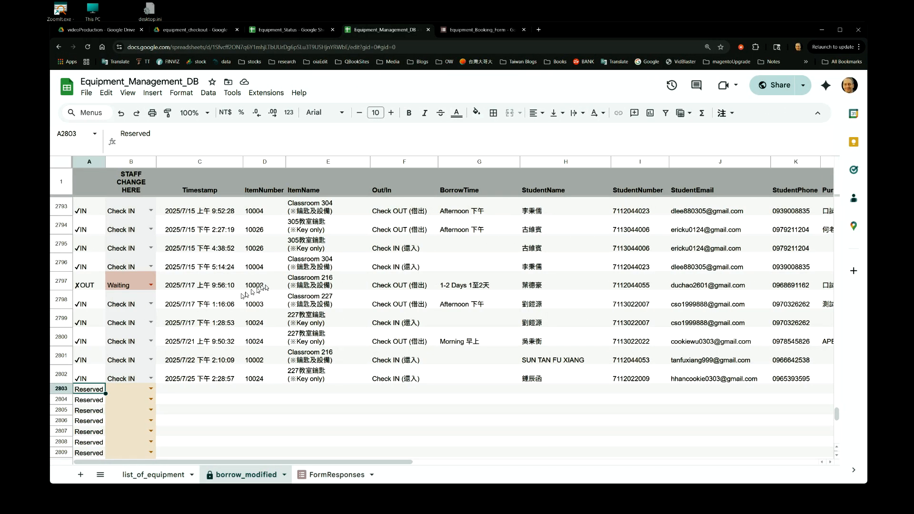
left_click(324, 474)
left_click(241, 475)
left_click(250, 286)
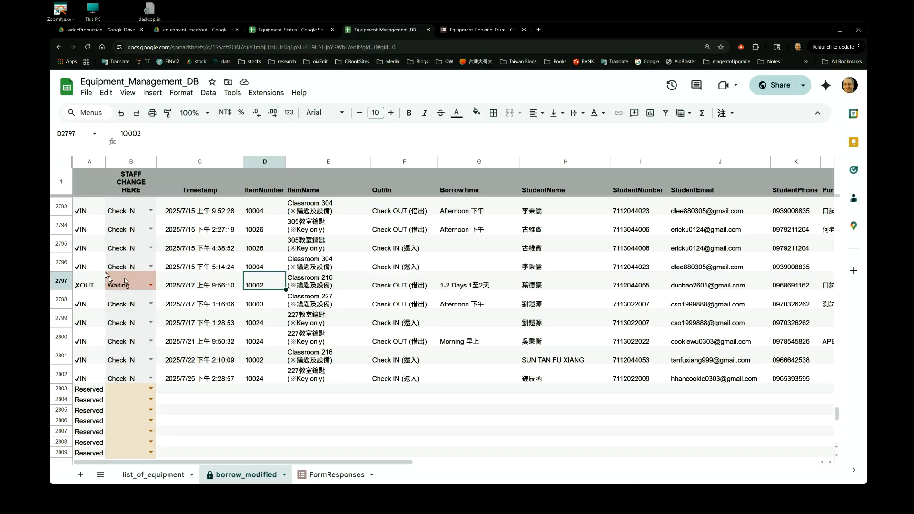
left_click(61, 282)
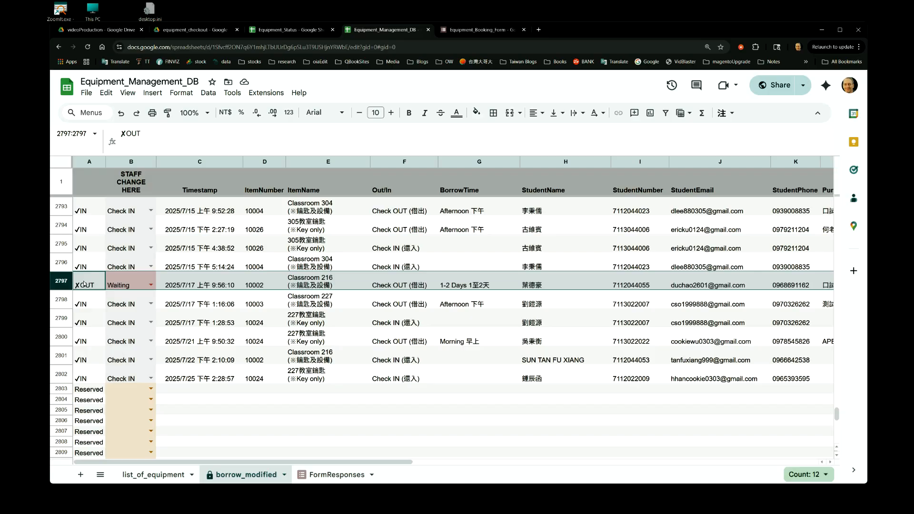
left_click(62, 356)
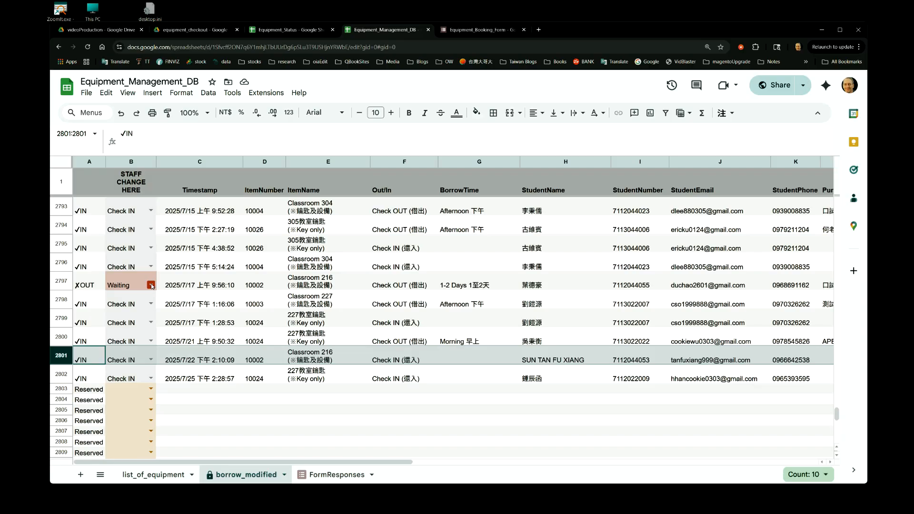
Cycle the STAFF CHANGE HERE status of row 2797 through Check IN, Waiting and Reserved
left_click(151, 286)
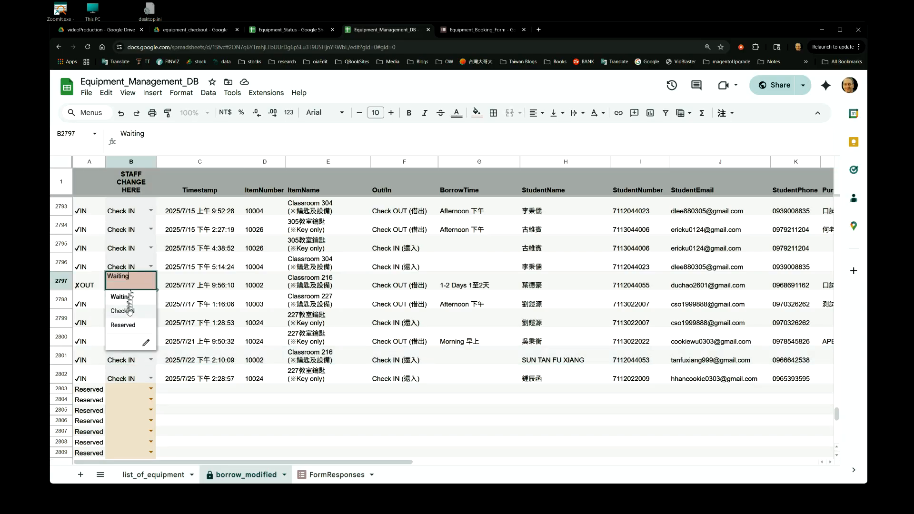
left_click(131, 316)
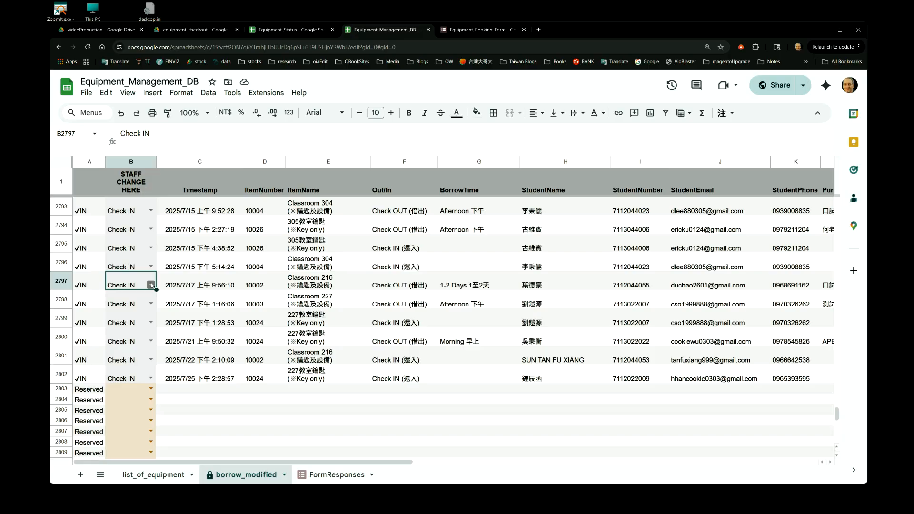
left_click(407, 286)
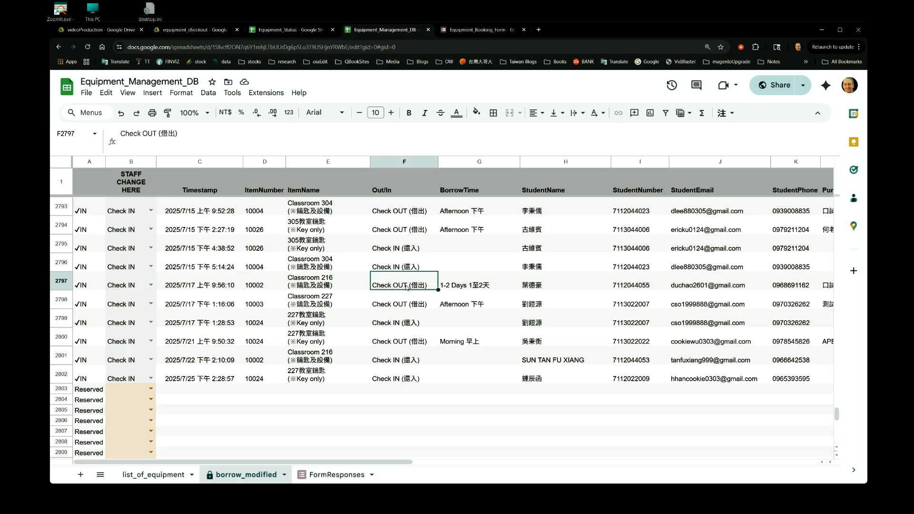
left_click(151, 286)
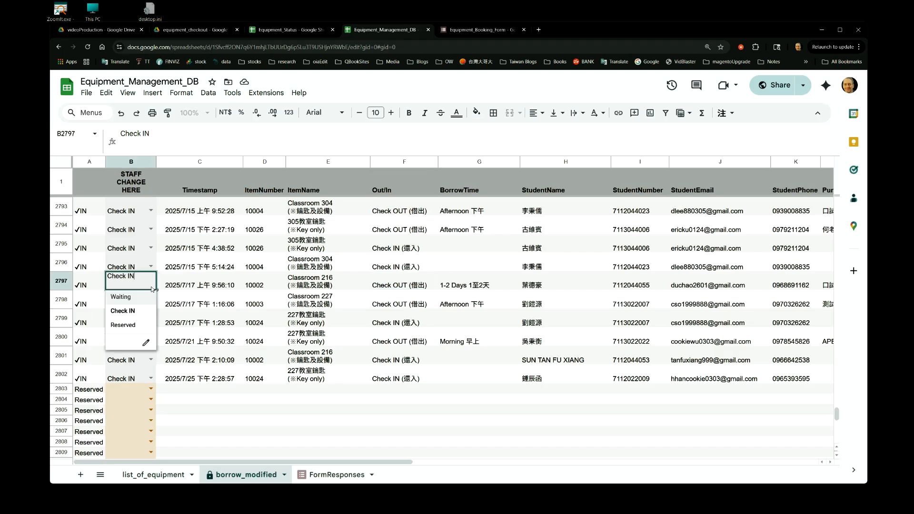
left_click(121, 297)
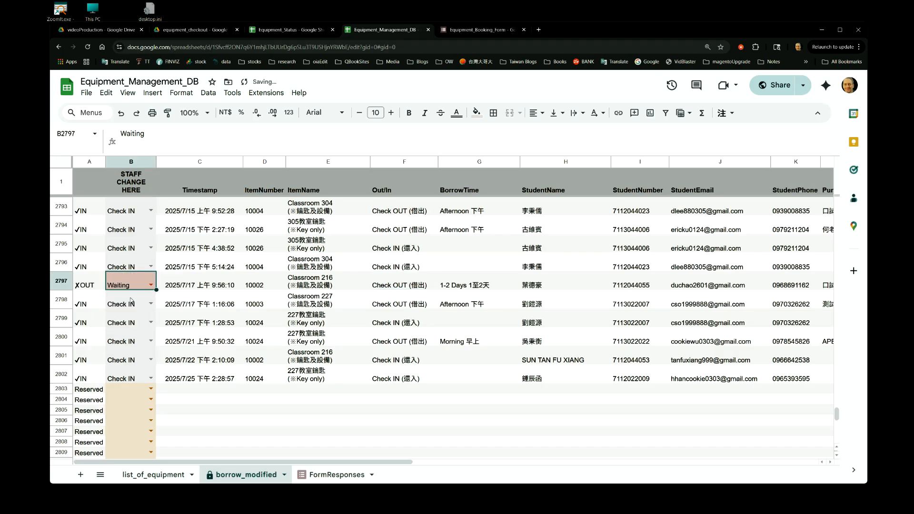
left_click(151, 285)
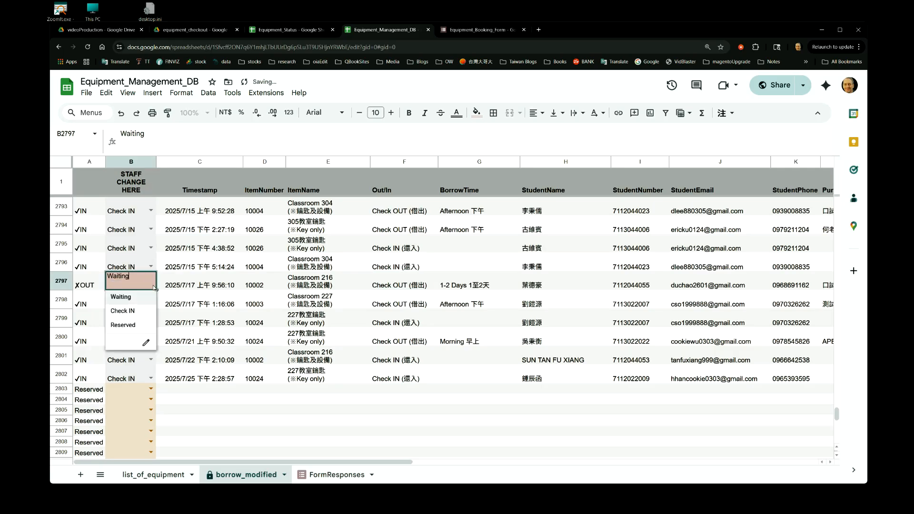
left_click(145, 326)
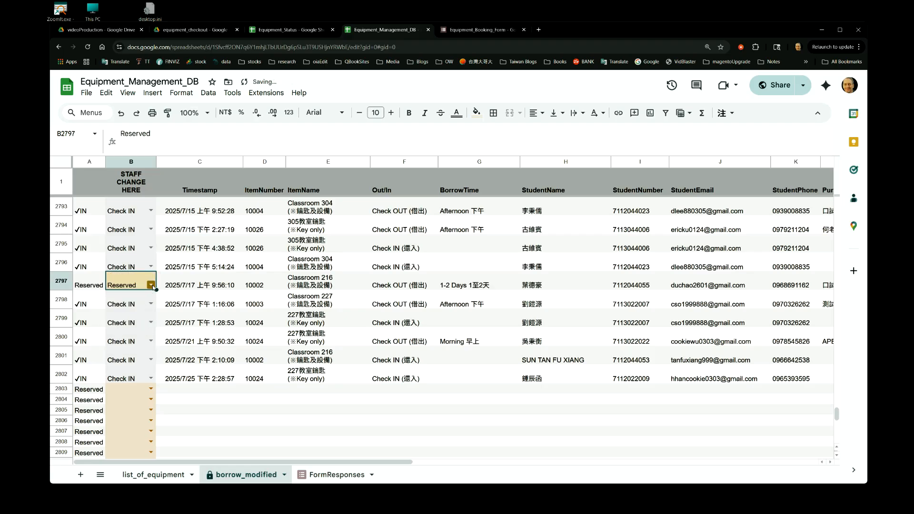
Set the STAFF CHANGE HERE status of row 2797 to Waiting and select the item 10002 entries in rows 2791 and 2792
left_click(151, 286)
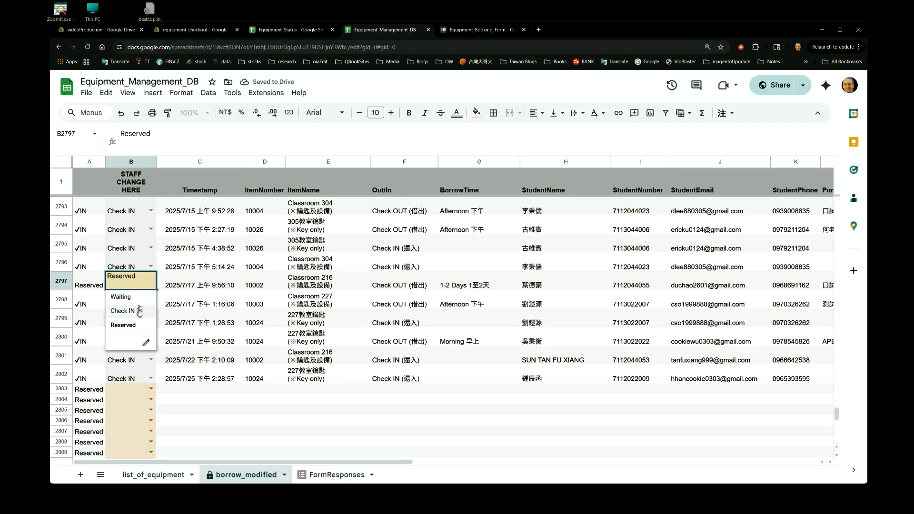
left_click(140, 297)
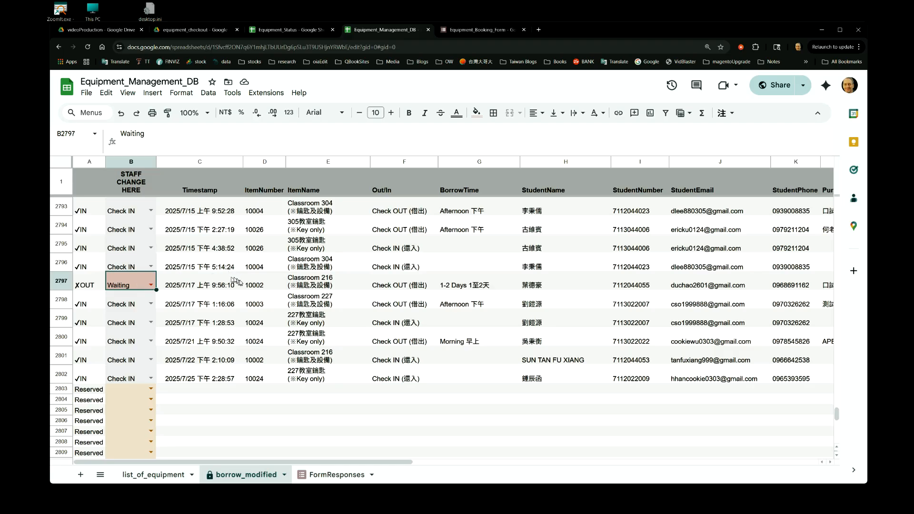
scroll(259, 284, "down", 1)
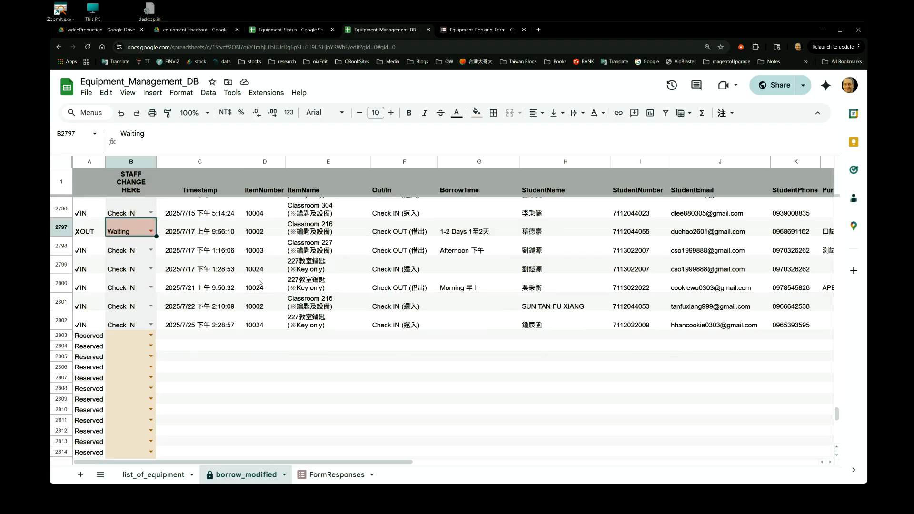
scroll(260, 283, "up", 3)
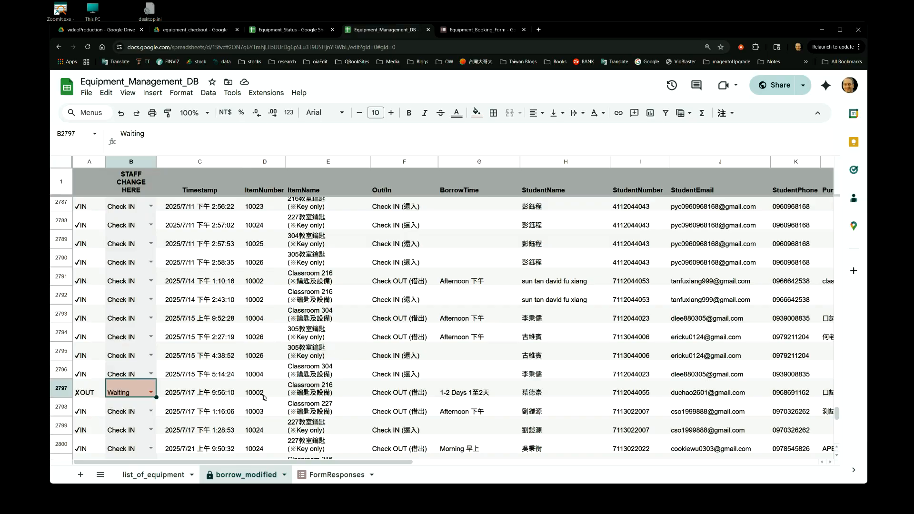
left_click_drag(259, 301, 260, 280)
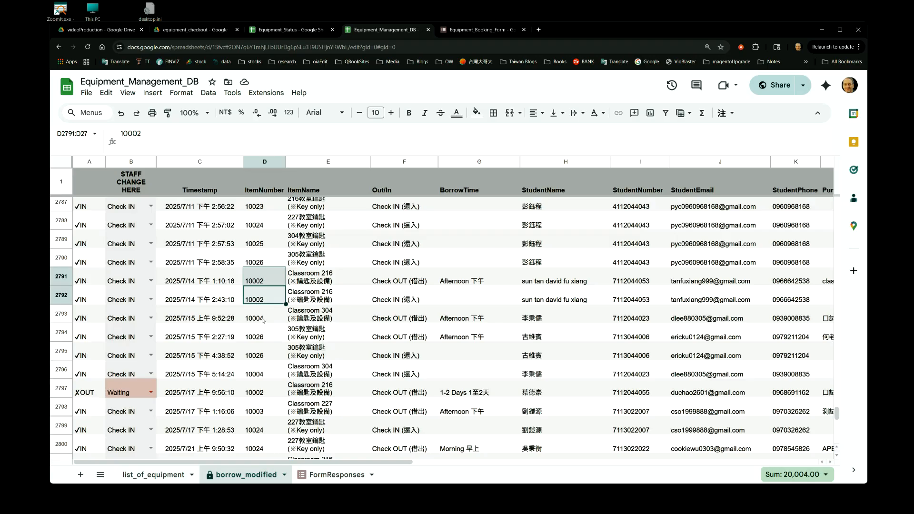
Look through the older borrow_modified records back to about row 2741, and return to the newest entries
scroll(263, 321, "up", 5)
scroll(262, 321, "up", 2)
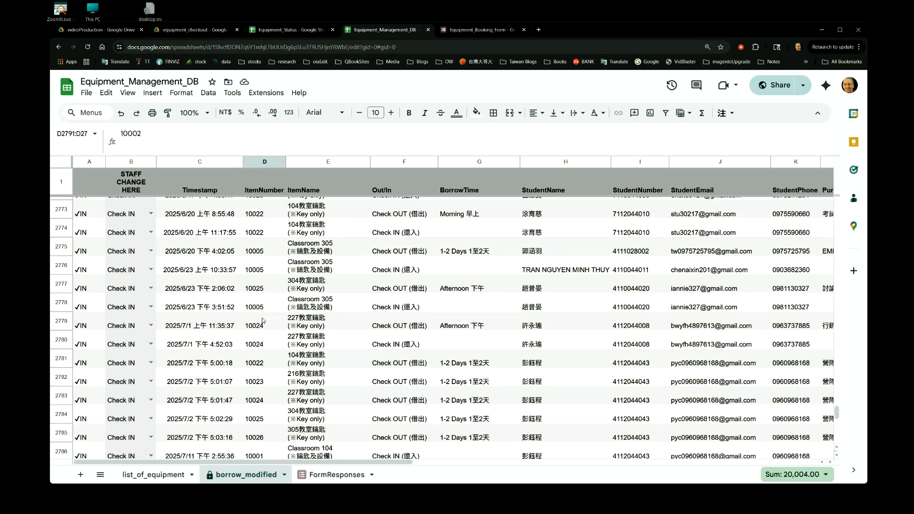
scroll(263, 321, "up", 2)
scroll(262, 321, "up", 3)
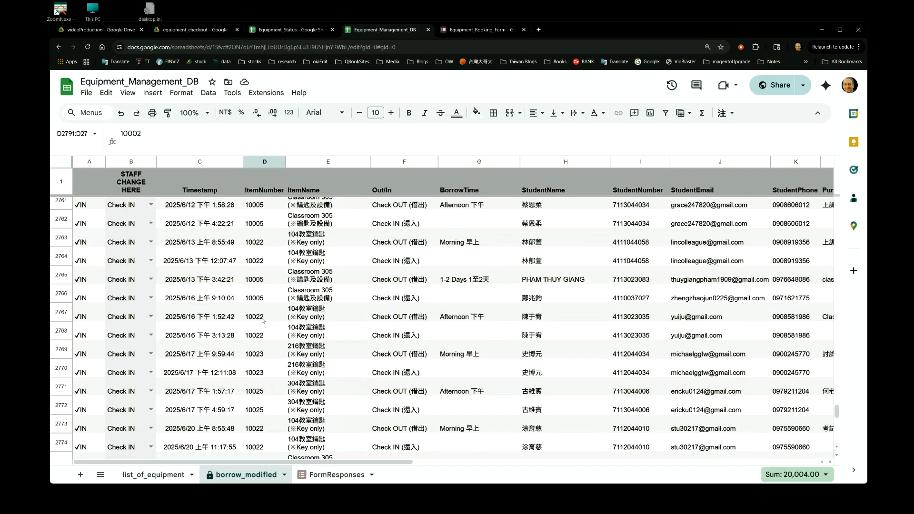
scroll(262, 321, "up", 2)
scroll(262, 321, "up", 2)
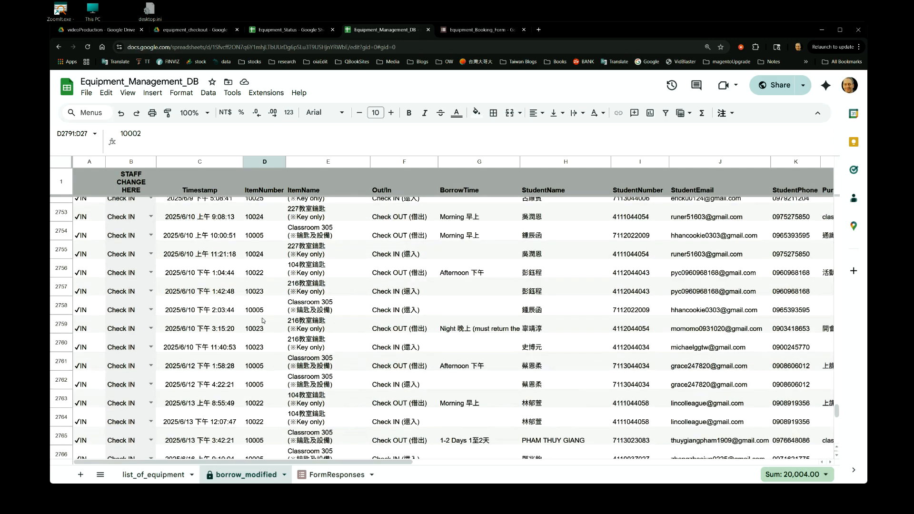
scroll(353, 233, "up", 3)
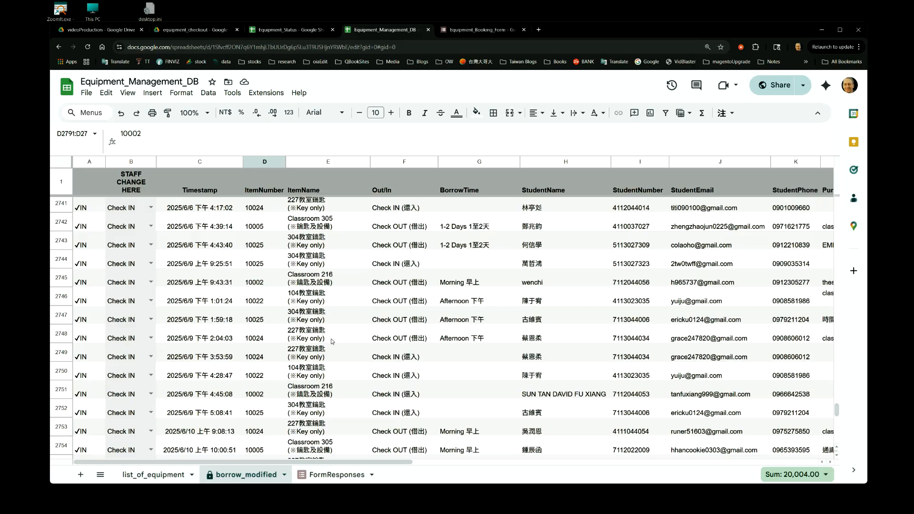
scroll(331, 338, "down", 1)
scroll(331, 327, "down", 12)
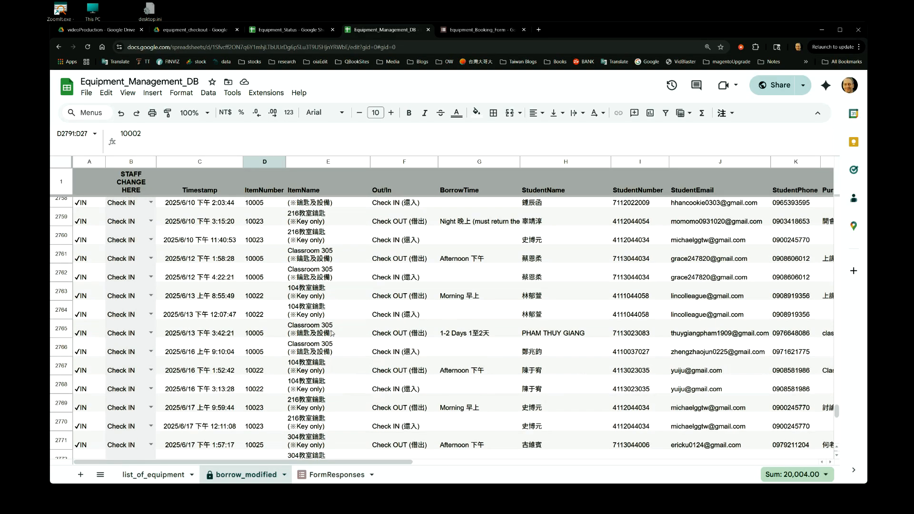
scroll(332, 333, "down", 3)
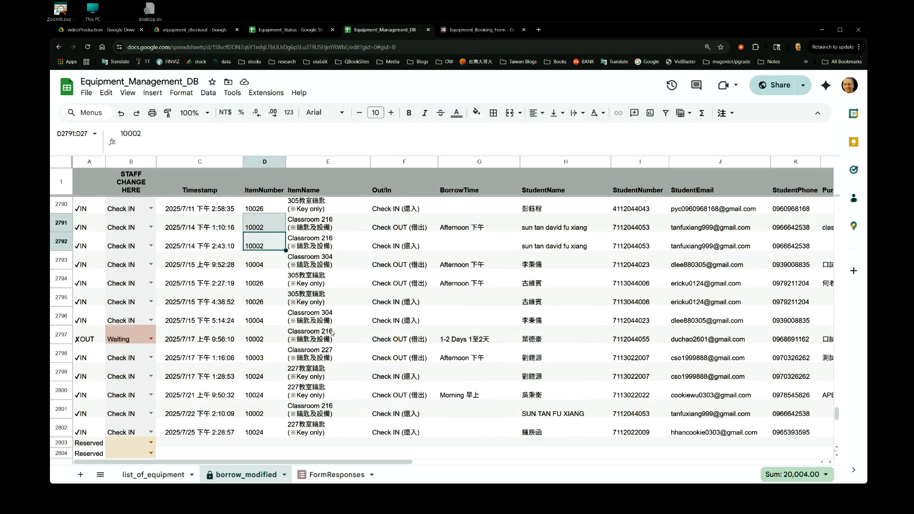
scroll(331, 333, "down", 1)
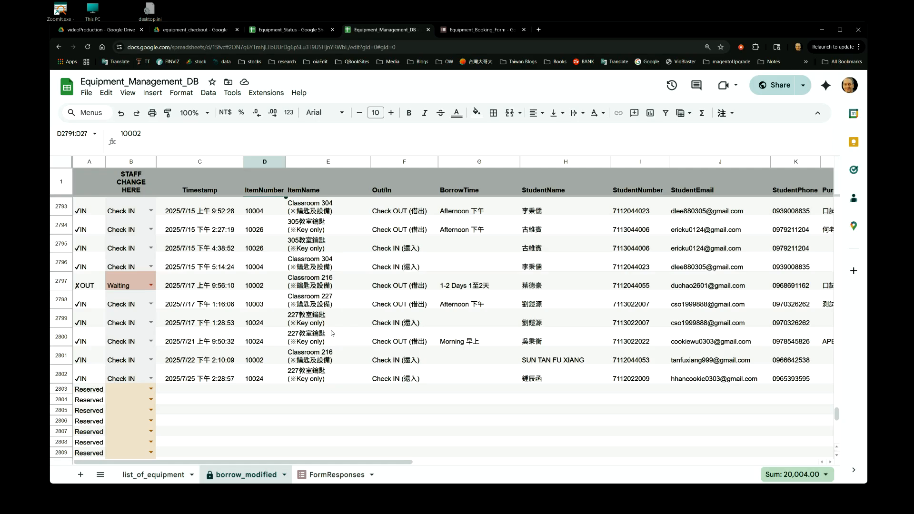
Switch to the whiteboard, circle &$C4& in red, draw short row lines beside the sketched table, and mark ORDER BY Col3
key("ctrl+super+Right")
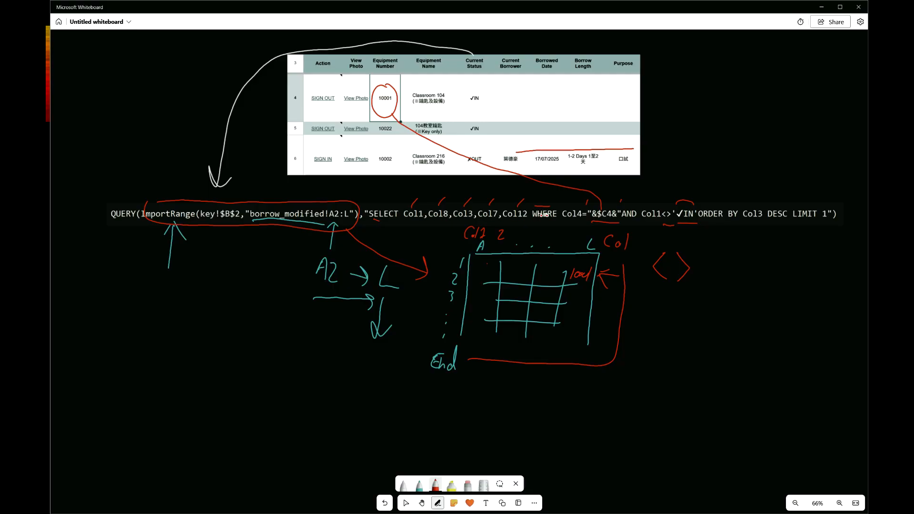
mouse_move(612, 205)
left_mouse_down()
mouse_move(590, 210)
mouse_move(607, 199)
left_mouse_up()
mouse_move(598, 292)
left_mouse_down()
mouse_move(620, 291)
mouse_move(620, 340)
left_mouse_up()
left_click_drag(586, 366, 618, 367)
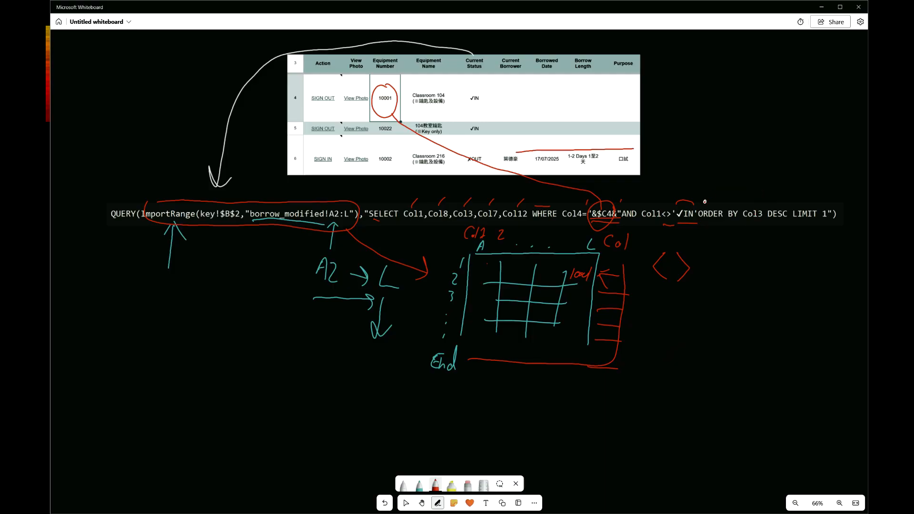
left_click_drag(706, 204, 759, 205)
Switch to the Equipment_Management_DB spreadsheet and locate the Timestamp as the third column by moving across row 2794
key("ctrl+super+Left")
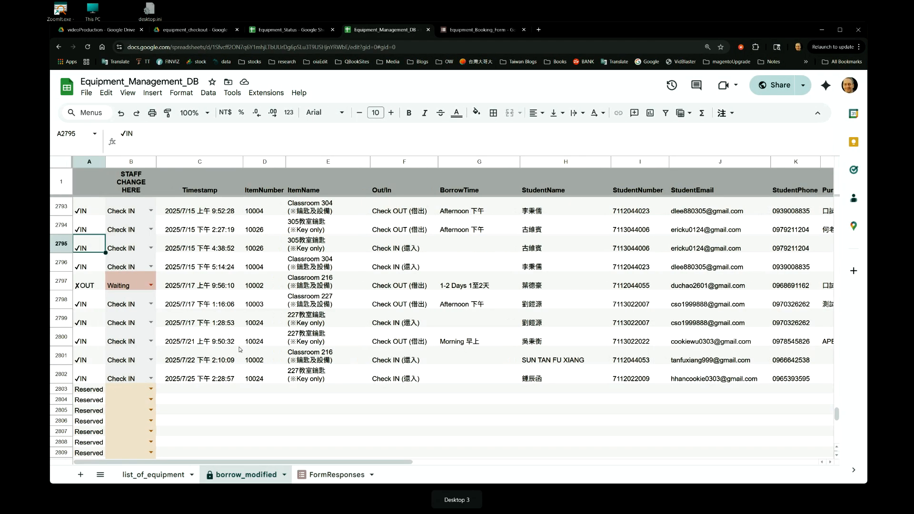
left_click(84, 231)
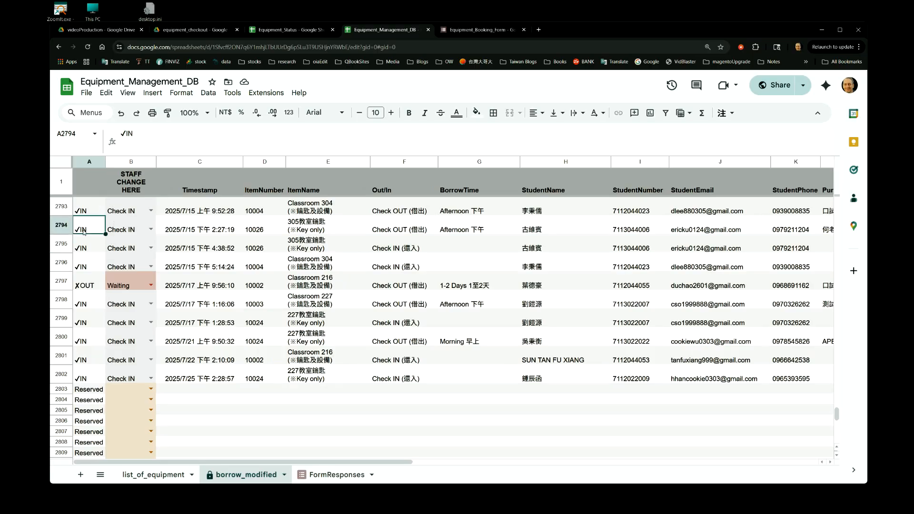
key("Right")
key("Right")
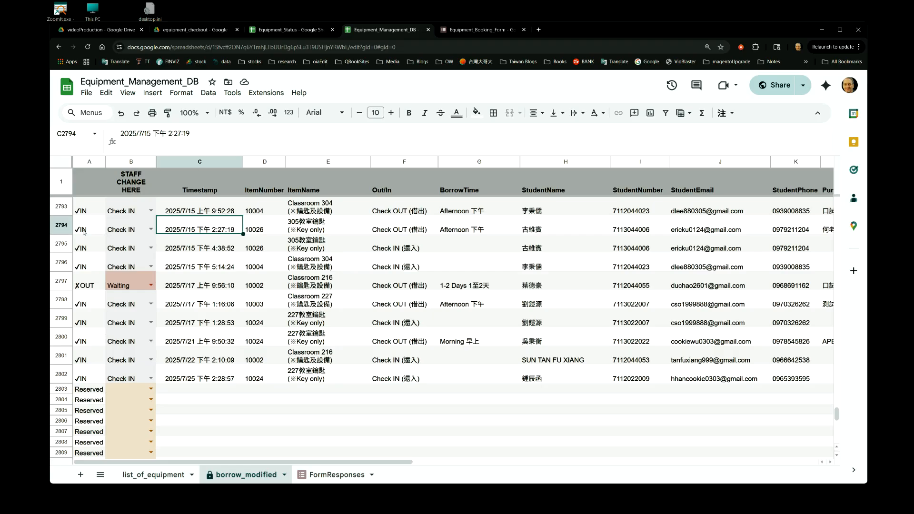
Switch to the whiteboard, label Col3 as Time in red, underline DESC, and write Last with a downward arrow to Early
key("ctrl+super+Right")
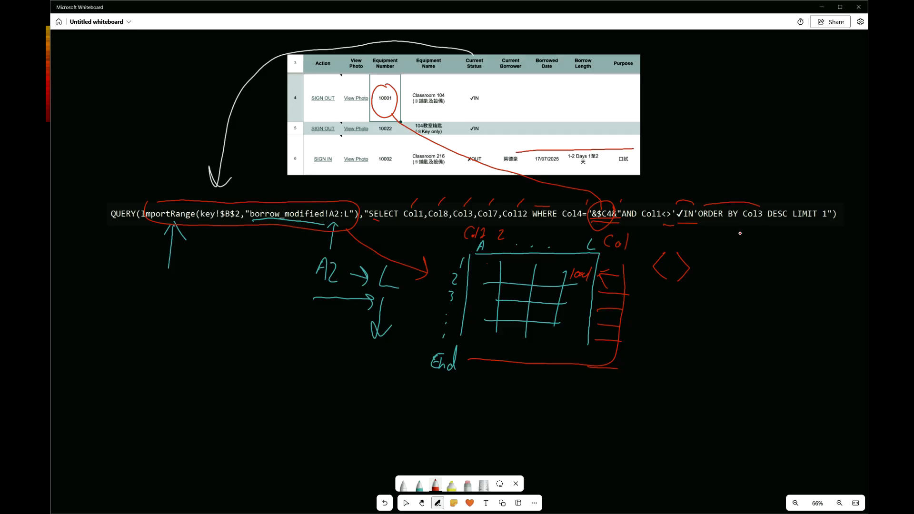
left_click_drag(740, 234, 750, 233)
mouse_move(745, 233)
left_mouse_down()
mouse_move(744, 244)
mouse_move(767, 242)
mouse_move(781, 224)
left_mouse_up()
mouse_move(777, 258)
left_mouse_down()
mouse_move(781, 268)
mouse_move(809, 270)
left_mouse_up()
mouse_move(804, 262)
left_mouse_down()
mouse_move(817, 261)
mouse_move(782, 336)
mouse_move(798, 324)
left_mouse_up()
mouse_move(765, 351)
left_mouse_down()
mouse_move(759, 358)
mouse_move(767, 363)
mouse_move(804, 367)
left_mouse_up()
left_click_drag(811, 356, 802, 384)
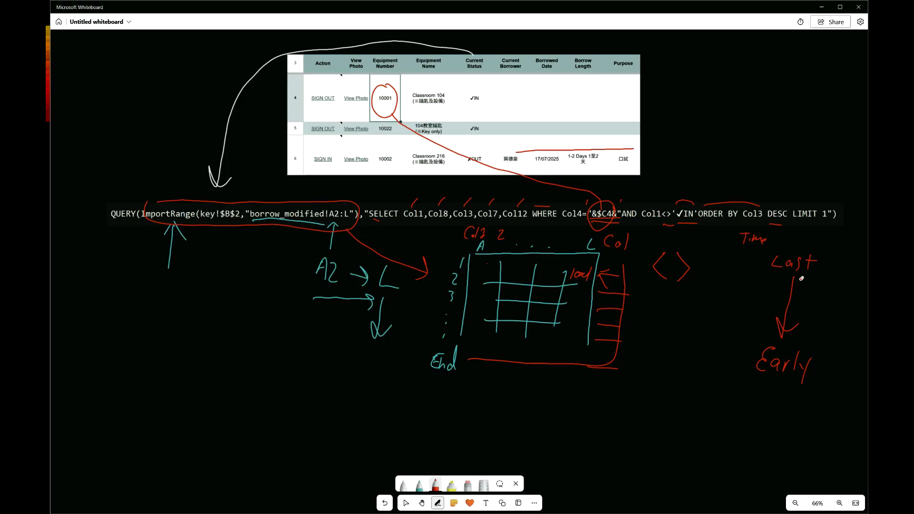
List out and In entries in red beneath Last, and cross out the older entries leading down to Early
mouse_move(801, 281)
left_mouse_down()
mouse_move(831, 285)
mouse_move(814, 300)
mouse_move(826, 300)
mouse_move(807, 292)
mouse_move(804, 350)
mouse_move(824, 296)
left_mouse_up()
left_click(802, 312)
left_click(811, 330)
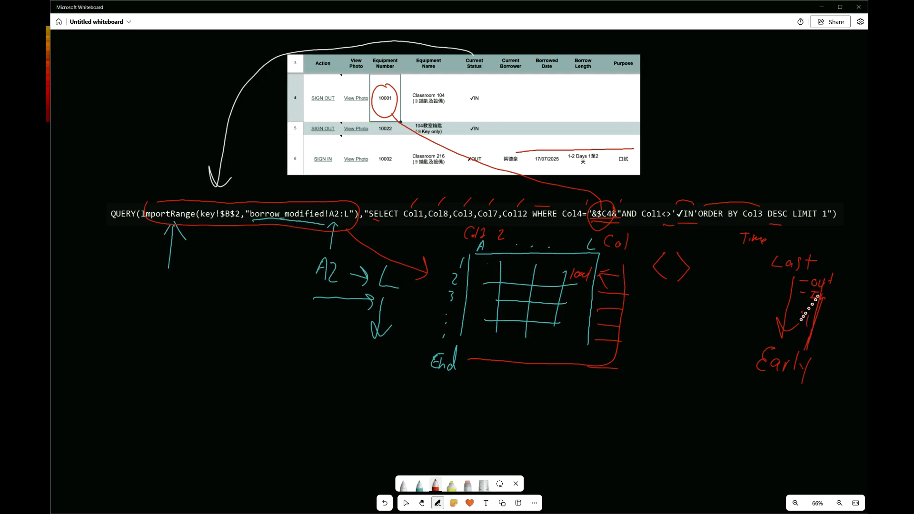
left_click_drag(766, 339, 824, 300)
left_click_drag(780, 293, 811, 353)
Circle Last and LIMIT 1 in red, and outline the top out entry beneath Last
mouse_move(807, 249)
left_mouse_down()
mouse_move(792, 286)
mouse_move(824, 252)
left_mouse_up()
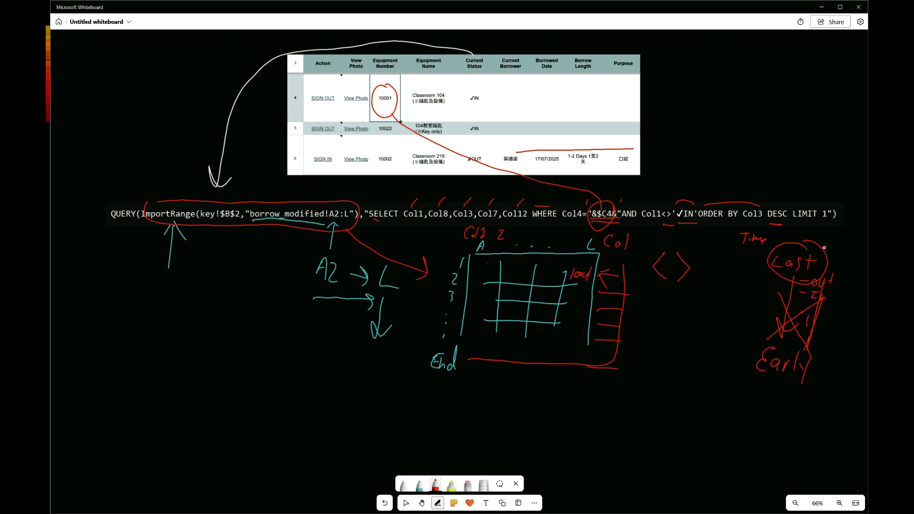
mouse_move(819, 206)
left_mouse_down()
mouse_move(804, 195)
mouse_move(786, 209)
mouse_move(812, 231)
mouse_move(833, 220)
mouse_move(817, 195)
left_mouse_up()
mouse_move(781, 253)
left_mouse_down()
mouse_move(774, 280)
mouse_move(840, 261)
mouse_move(809, 257)
left_mouse_up()
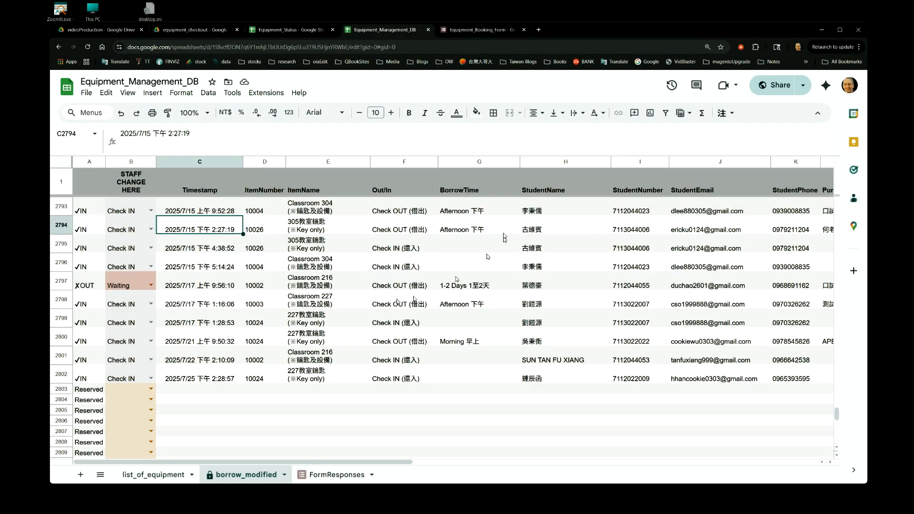
Switch to the Equipment_Management_DB spreadsheet and go from the item 10002 record in row 2797 to the one in row 2801
left_click(271, 287)
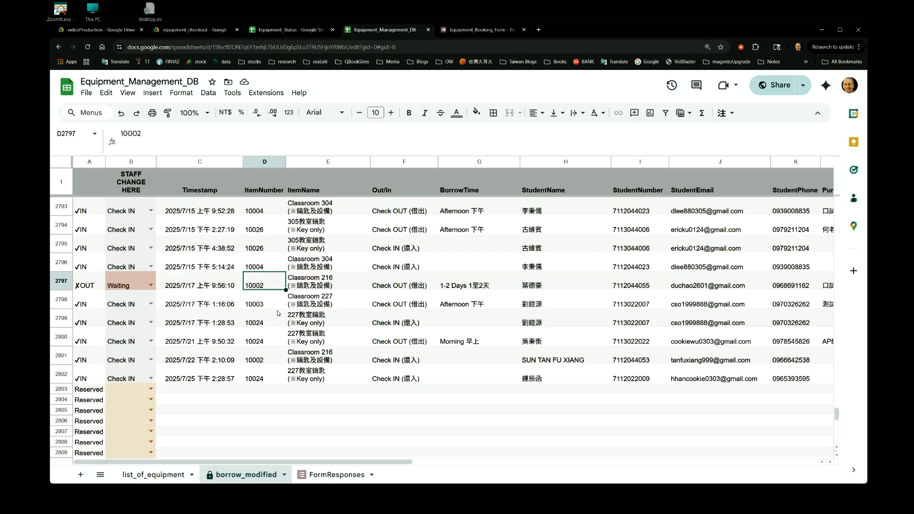
key("Right")
key("Left")
key("Left")
key("Right")
key("Down")
key("Down")
key("Down")
key("Down")
key("Down")
key("Up")
Examine the status, timestamp, item number, Out/In and BorrowTime fields of the item 10002 record in row 2801
key("Left")
key("Left")
key("Left")
key("Right")
key("Right")
key("Right")
key("Right")
key("Right")
key("Right")
key("Left")
key("Left")
key("Left")
key("Left")
key("Left")
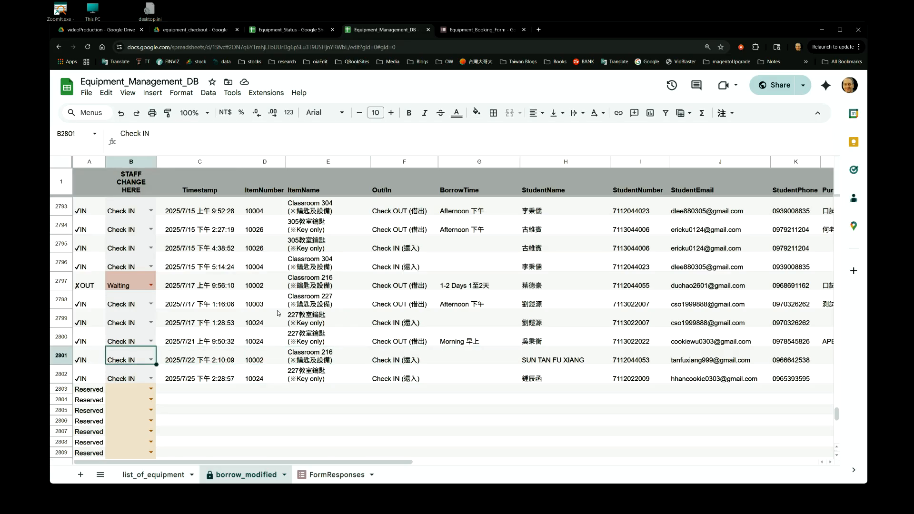
key("Right")
key("Right")
key("Right")
key("Right")
key("Left")
key("Left")
key("Left")
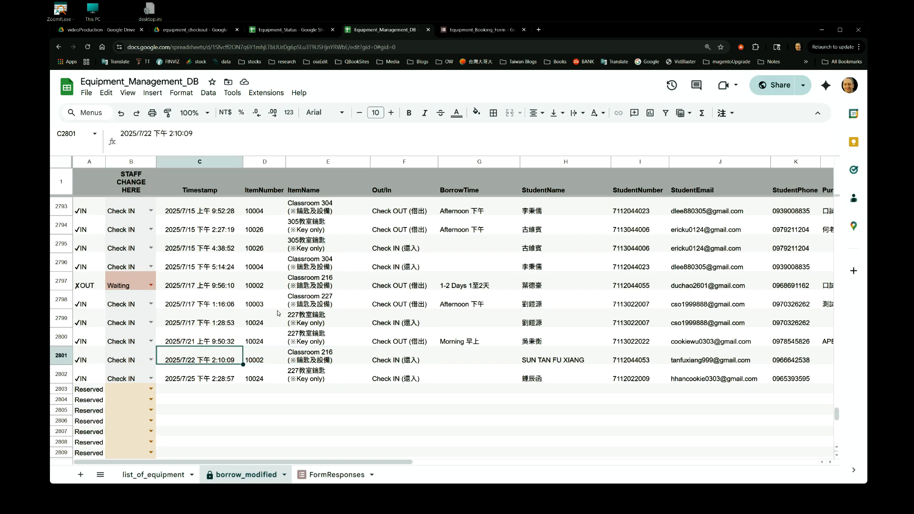
key("Left")
key("Left")
key("Right")
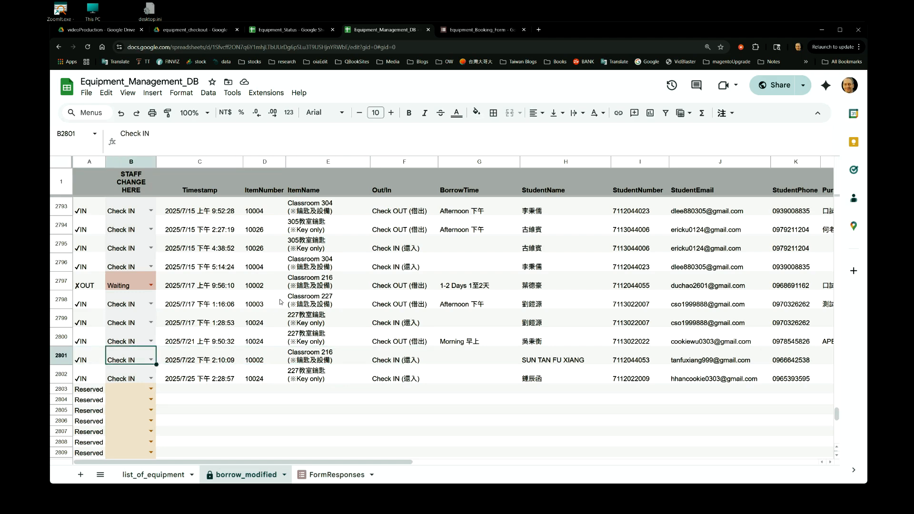
Check the status, item number and timestamp of the record in row 2797, and switch to the whiteboard formula
key("Up")
key("Up")
key("Up")
key("Up")
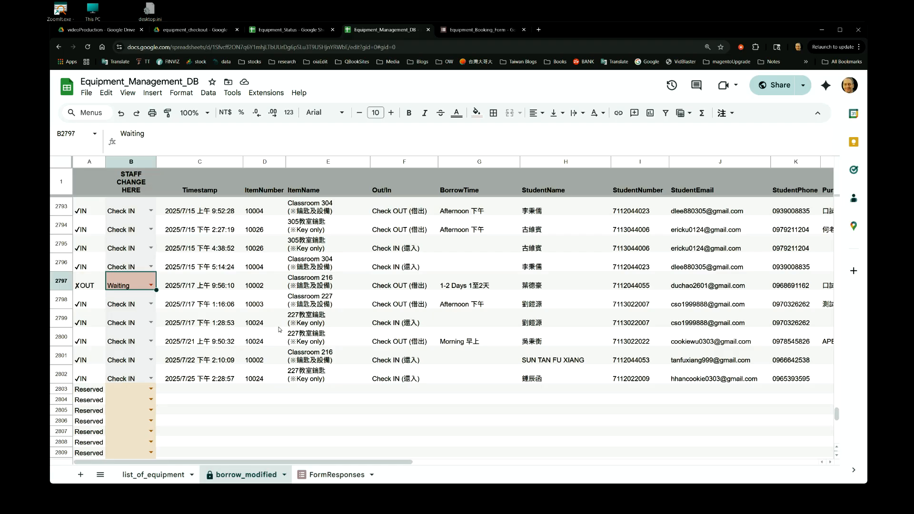
key("Right")
key("Right")
key("Right")
key("Left")
key("Left")
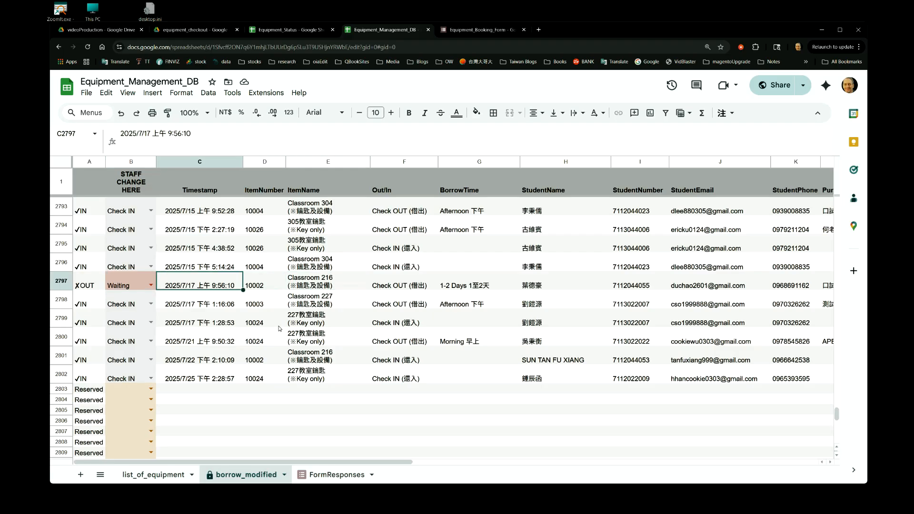
key("ctrl+super+Right")
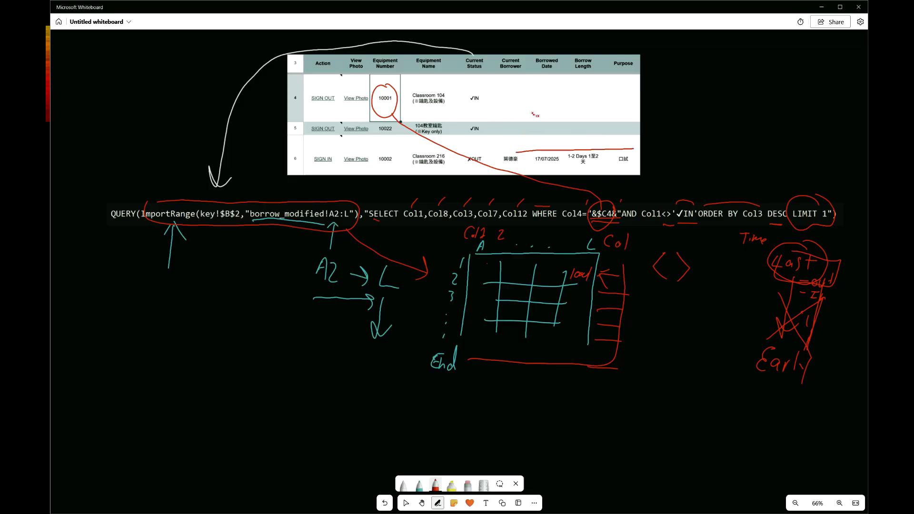
Set row 2797's status to Check IN in Equipment_Management_DB, and check the Classroom 216 row in the Equipment_Status spreadsheet
key("ctrl+super+Left")
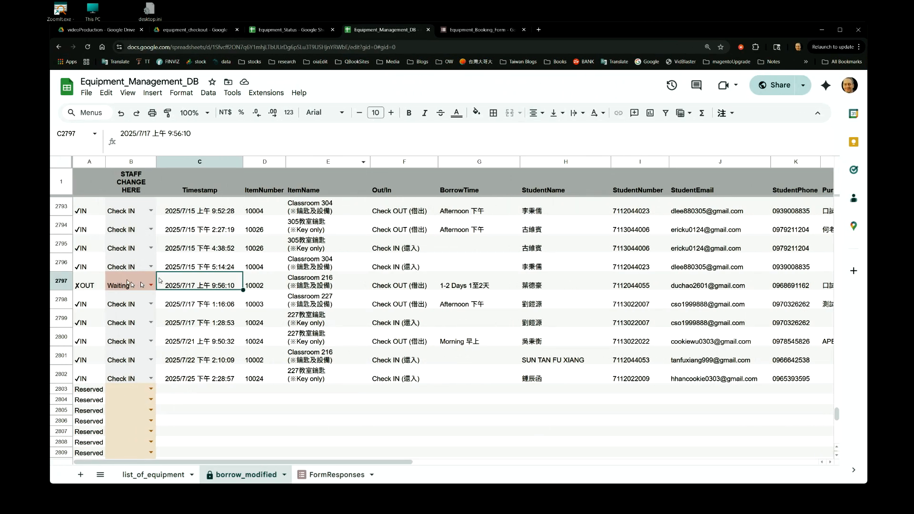
left_click(150, 285)
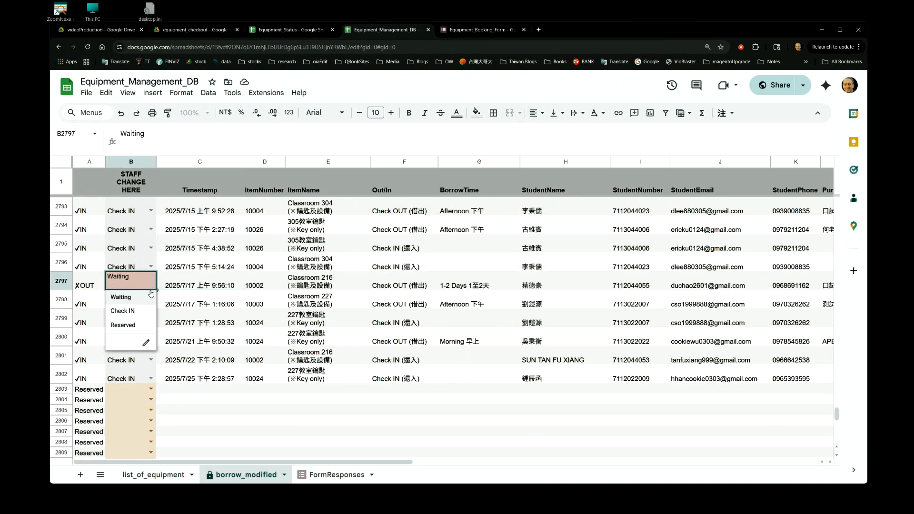
left_click(138, 311)
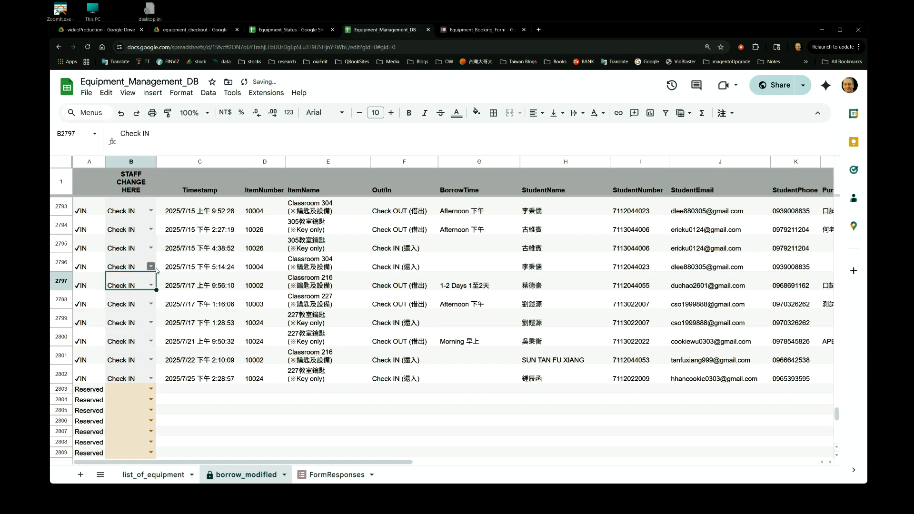
left_click(289, 31)
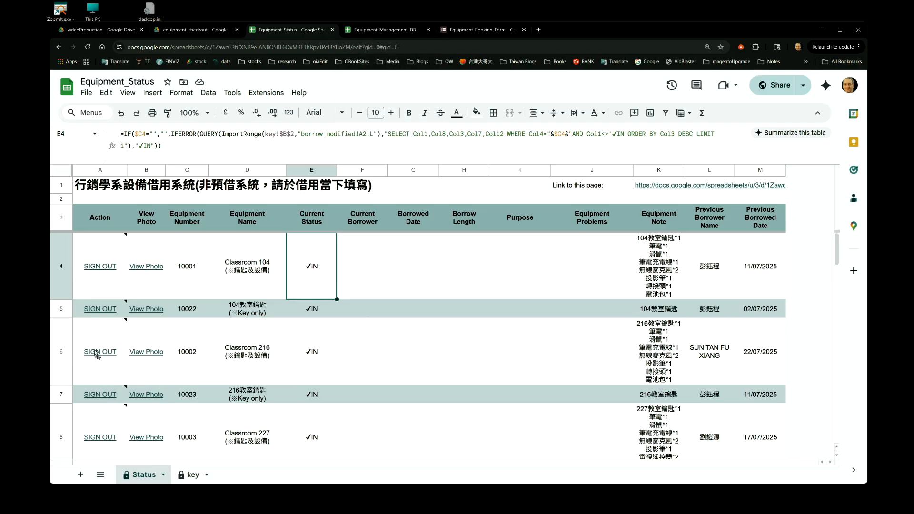
mouse_move(97, 351)
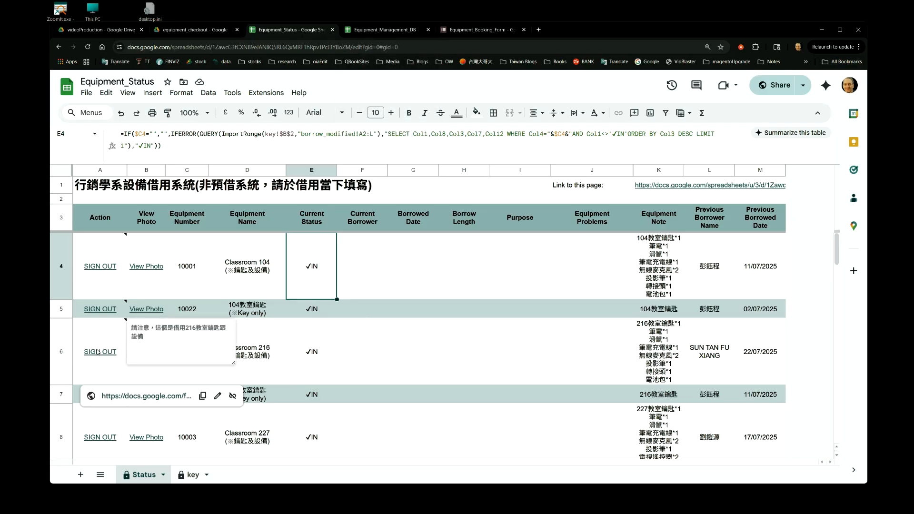
Set row 2797's status to Waiting in Equipment_Management_DB, and switch to the Equipment_Status spreadsheet
left_click(368, 30)
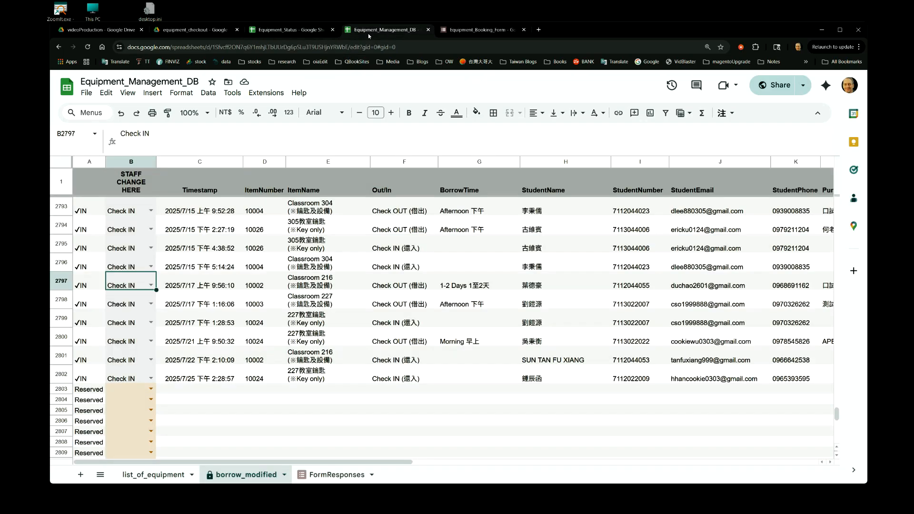
left_click(151, 285)
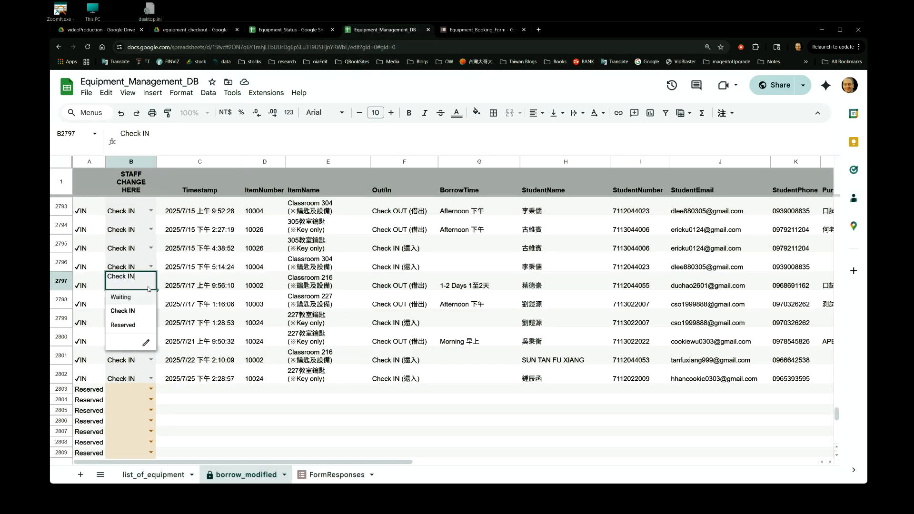
left_click(133, 297)
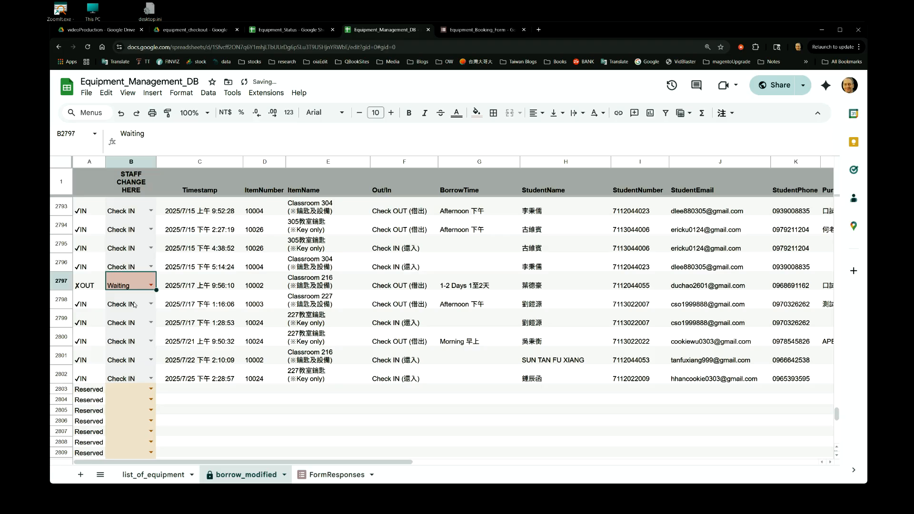
left_click(285, 30)
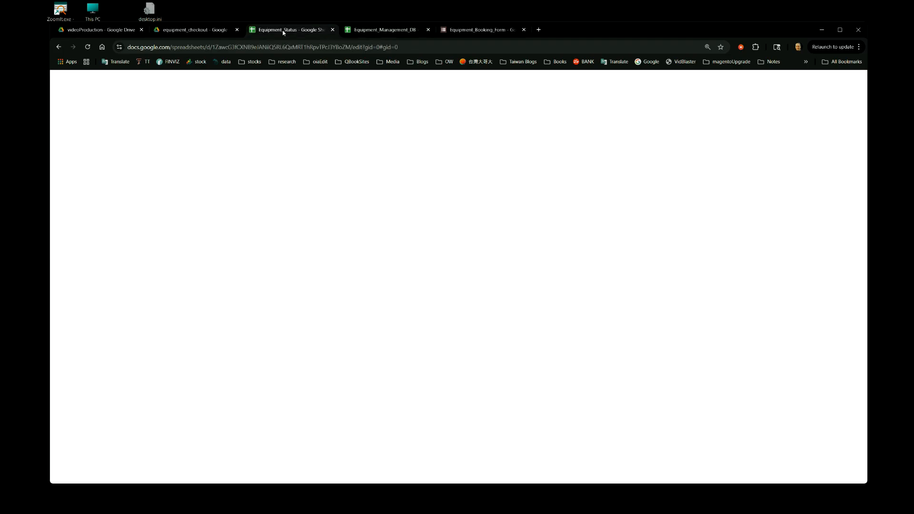